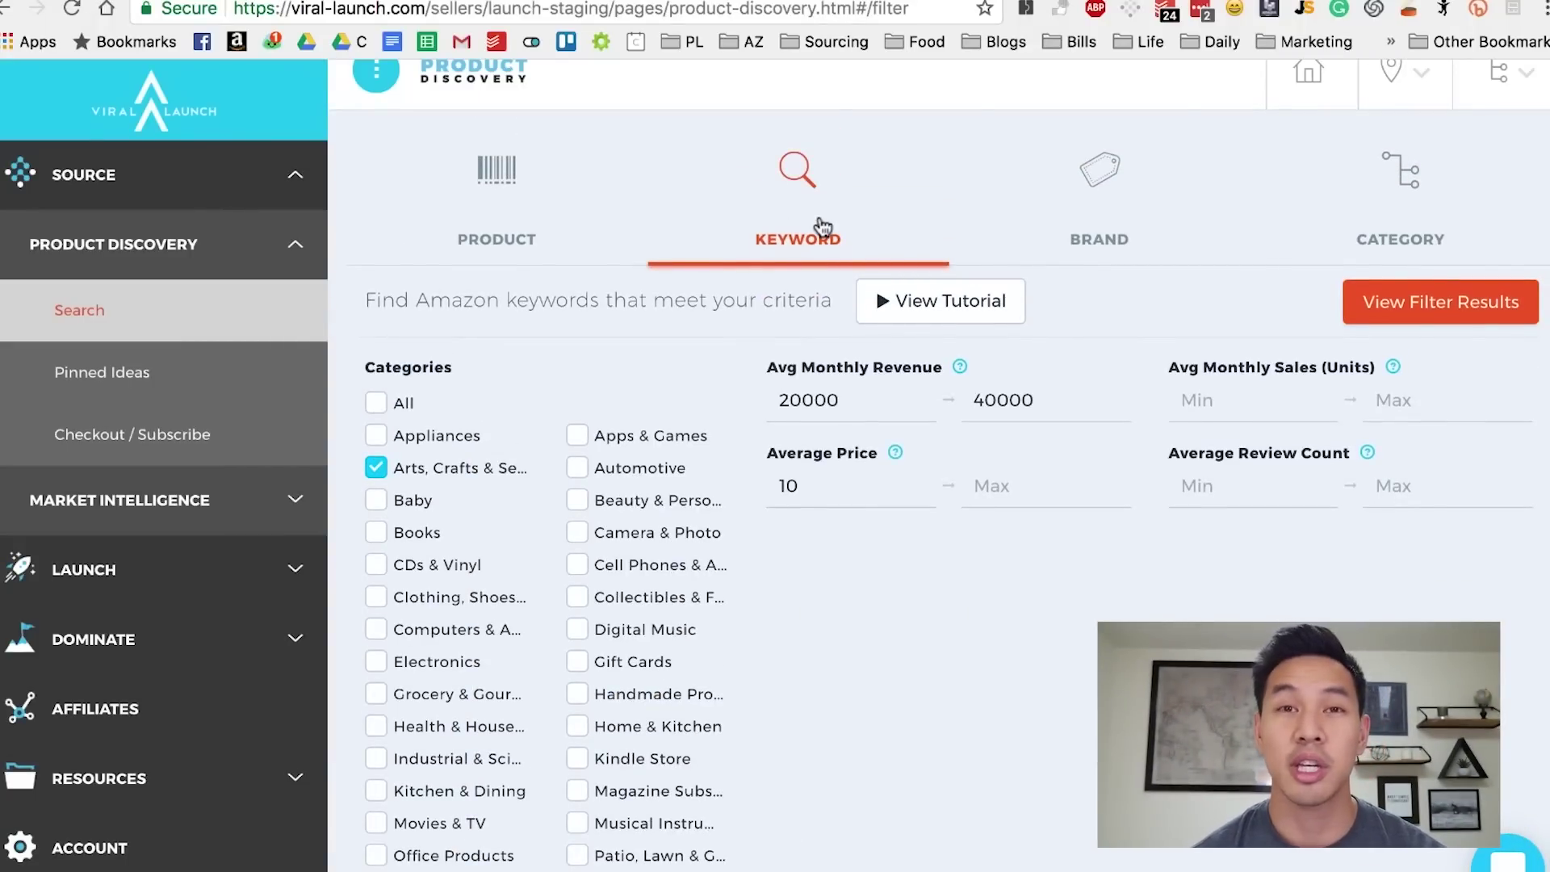
# Scroll past the Arts, Crafts & Sewing filter with $20000–40000 monthly revenue and $10 minimum price.
pyautogui.scroll(-3, 930, 756)
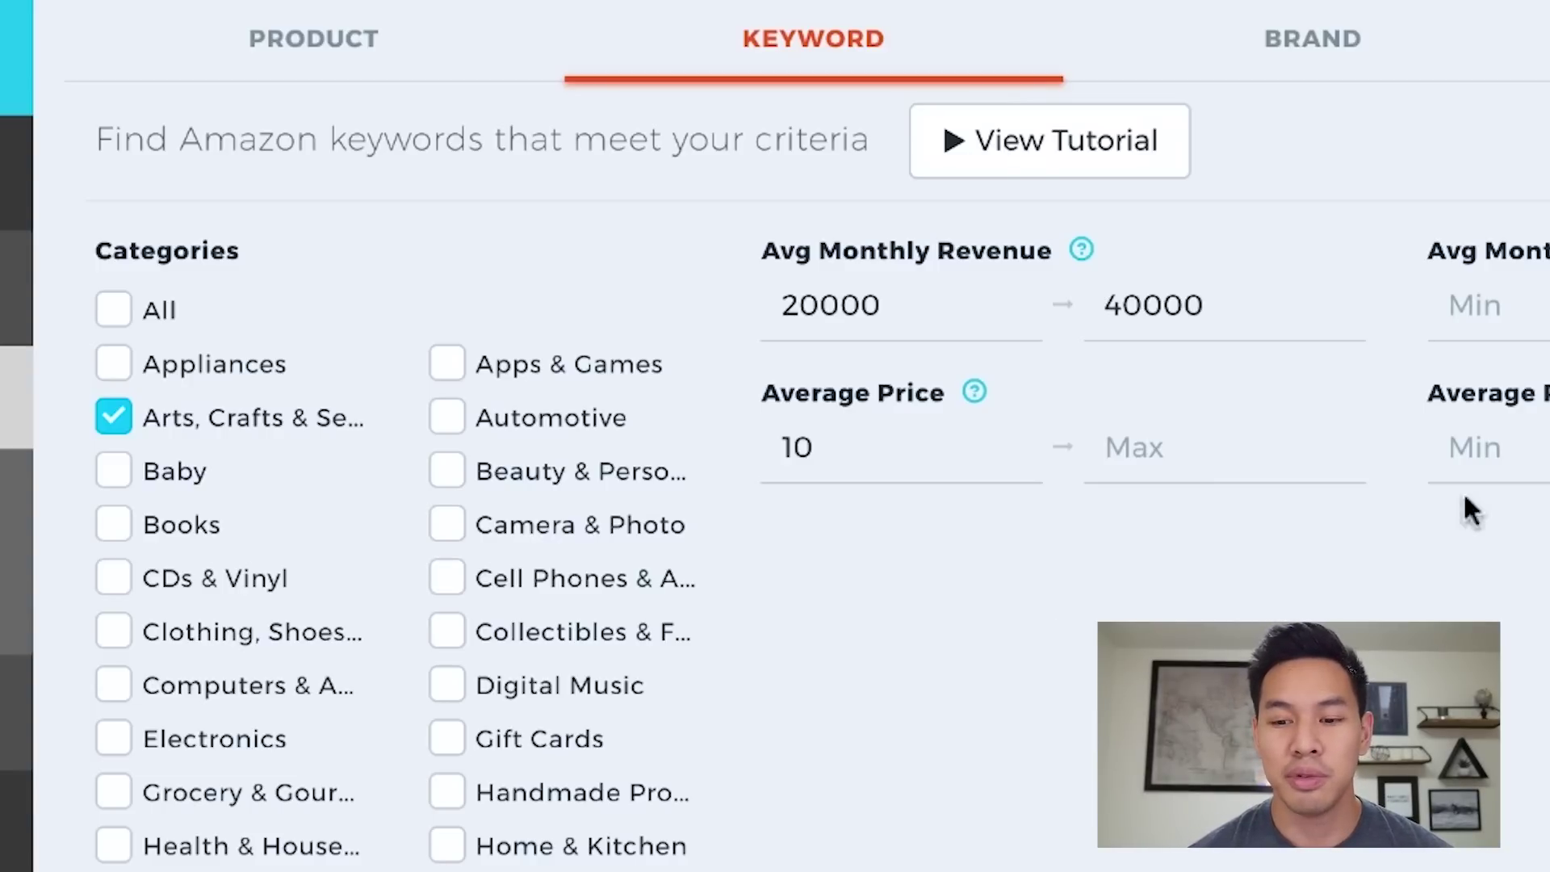
# Scroll down to the keyword results listing Transfer Vinyl, Craft Desk, Painting Canvas and Art Supplies Storage.
pyautogui.scroll(-10, 1069, 551)
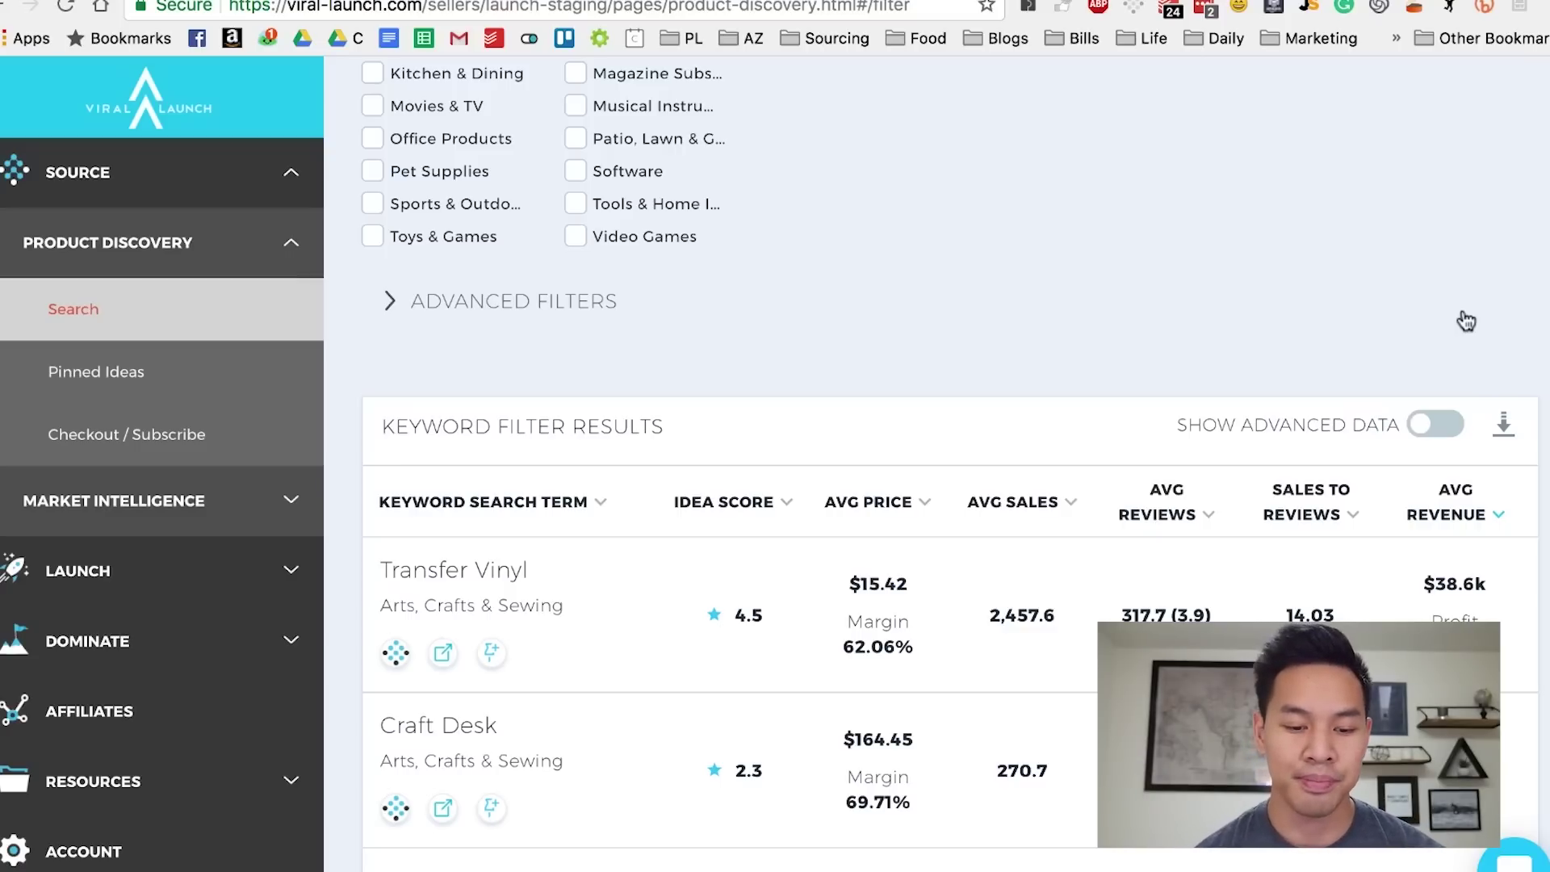
pyautogui.scroll(-3, 885, 283)
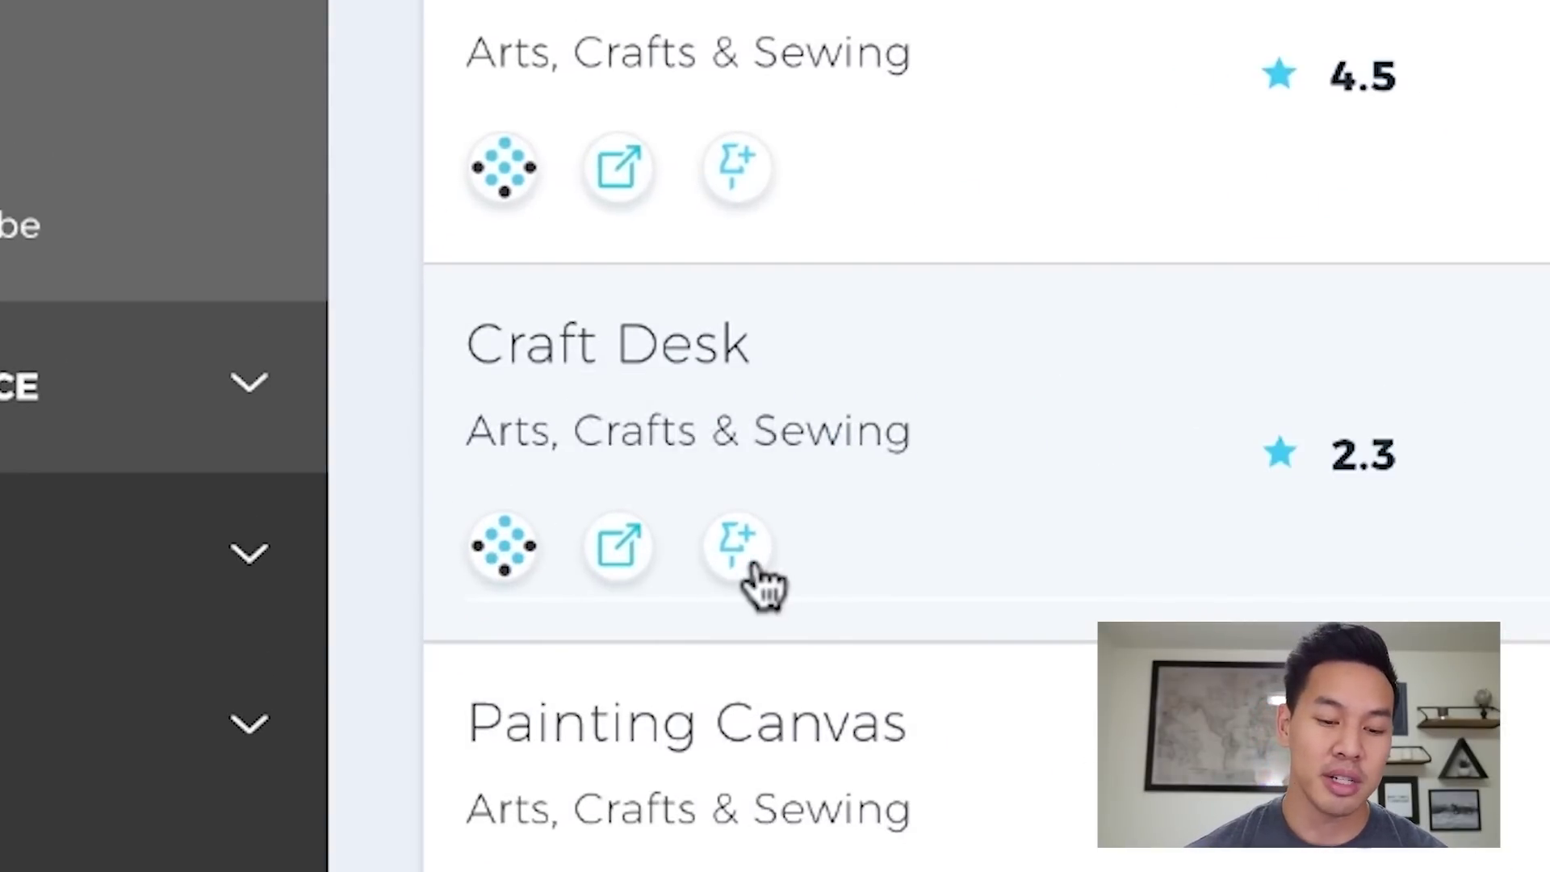
pyautogui.click(628, 517)
# Browse the Amazon drafting desk results and run Viral Launch's analysis, showing a 3-star Product Idea Score.
pyautogui.scroll(10, 1374, 439)
pyautogui.scroll(8, 1377, 440)
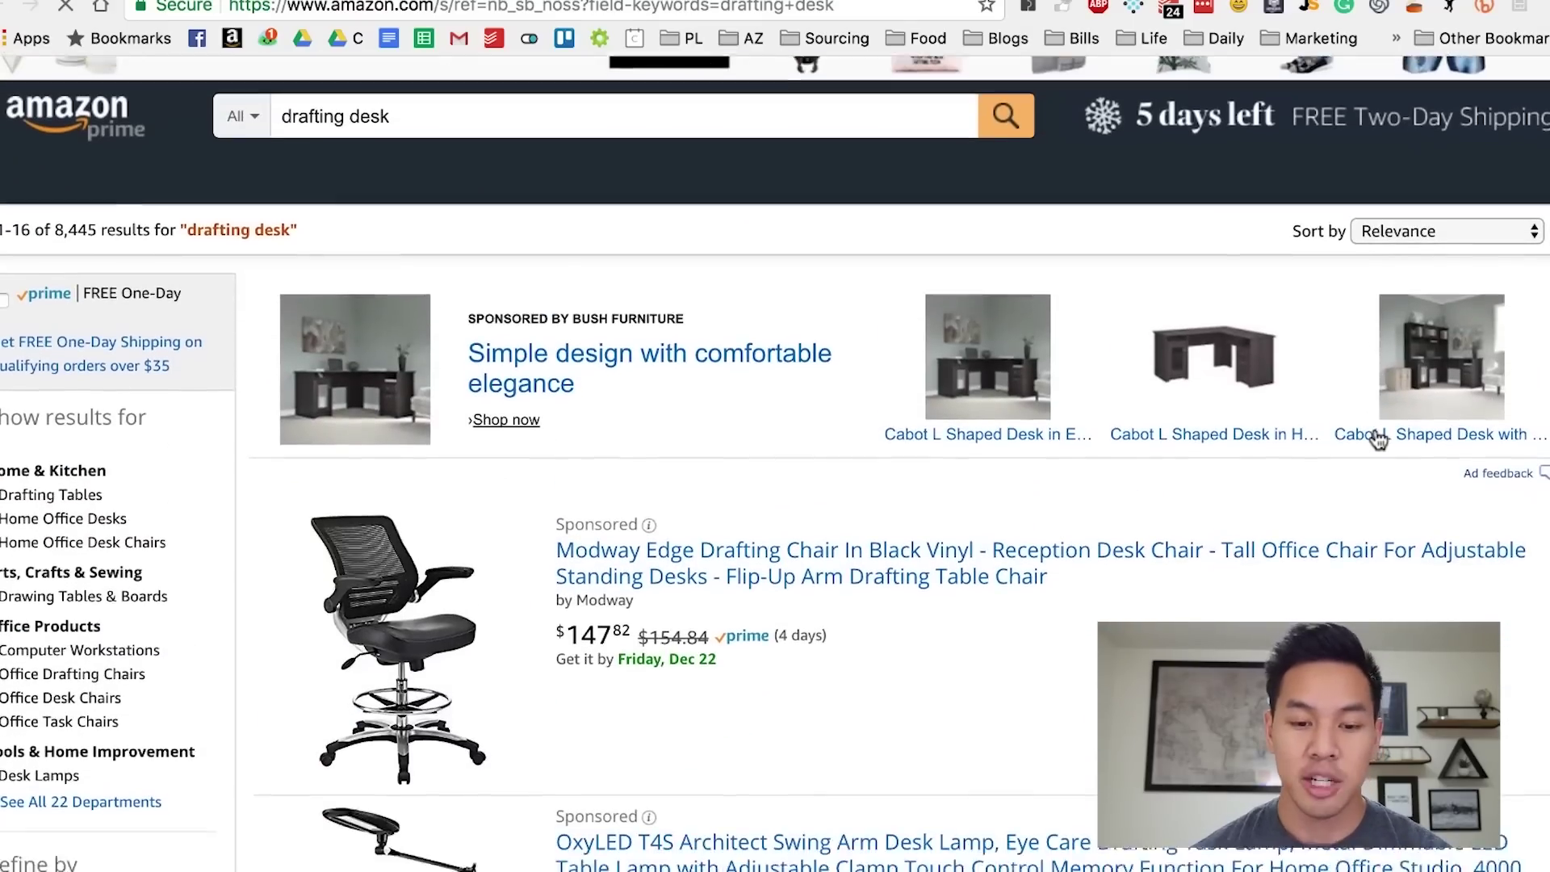
pyautogui.scroll(-10, 1378, 440)
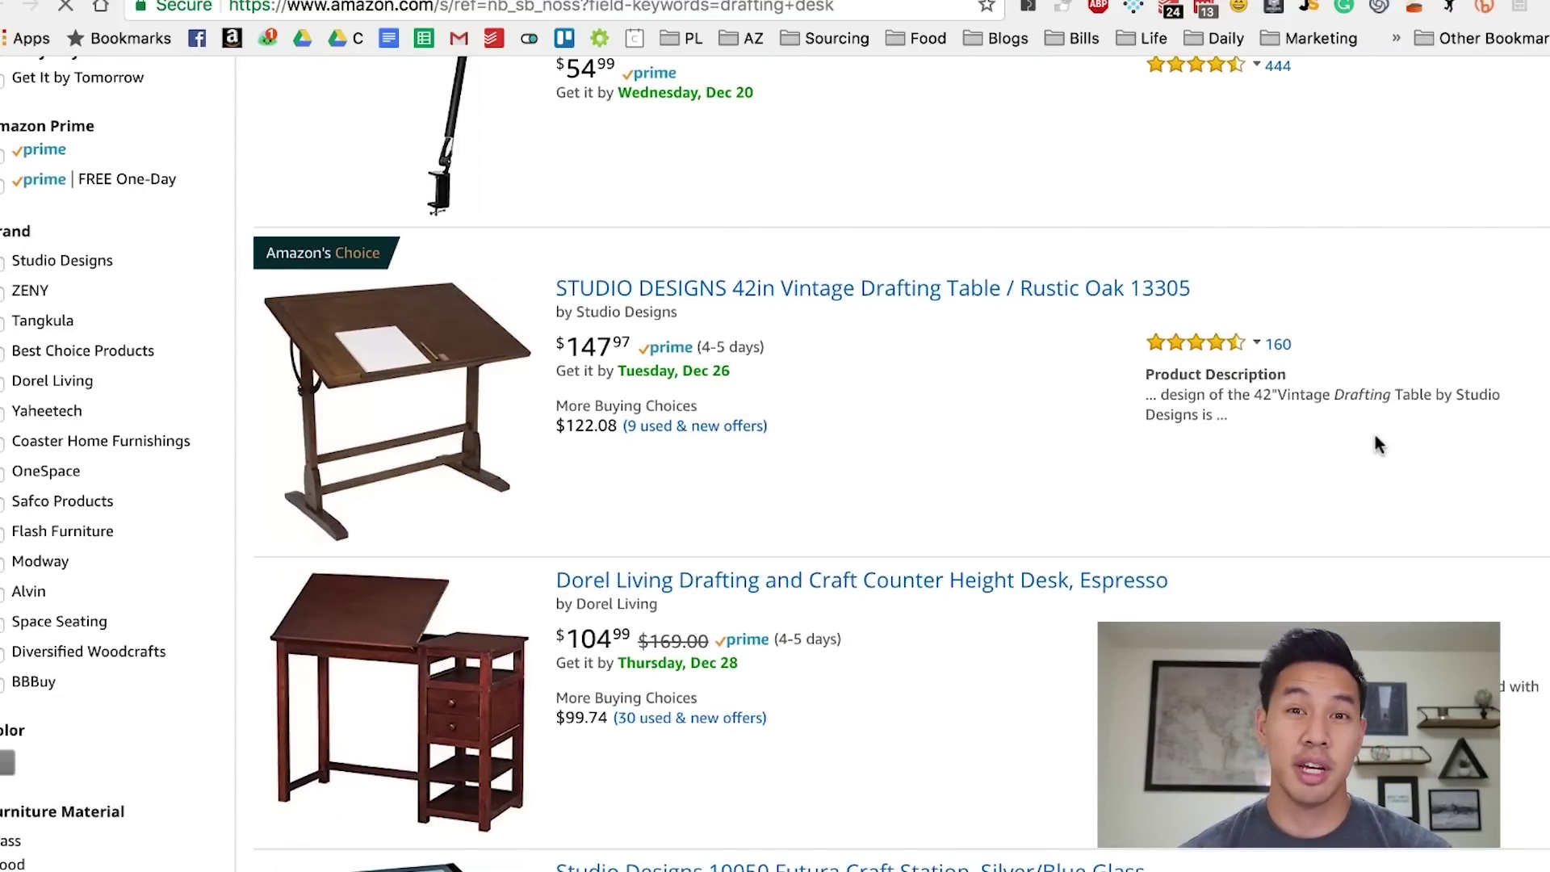
pyautogui.scroll(-6, 1378, 442)
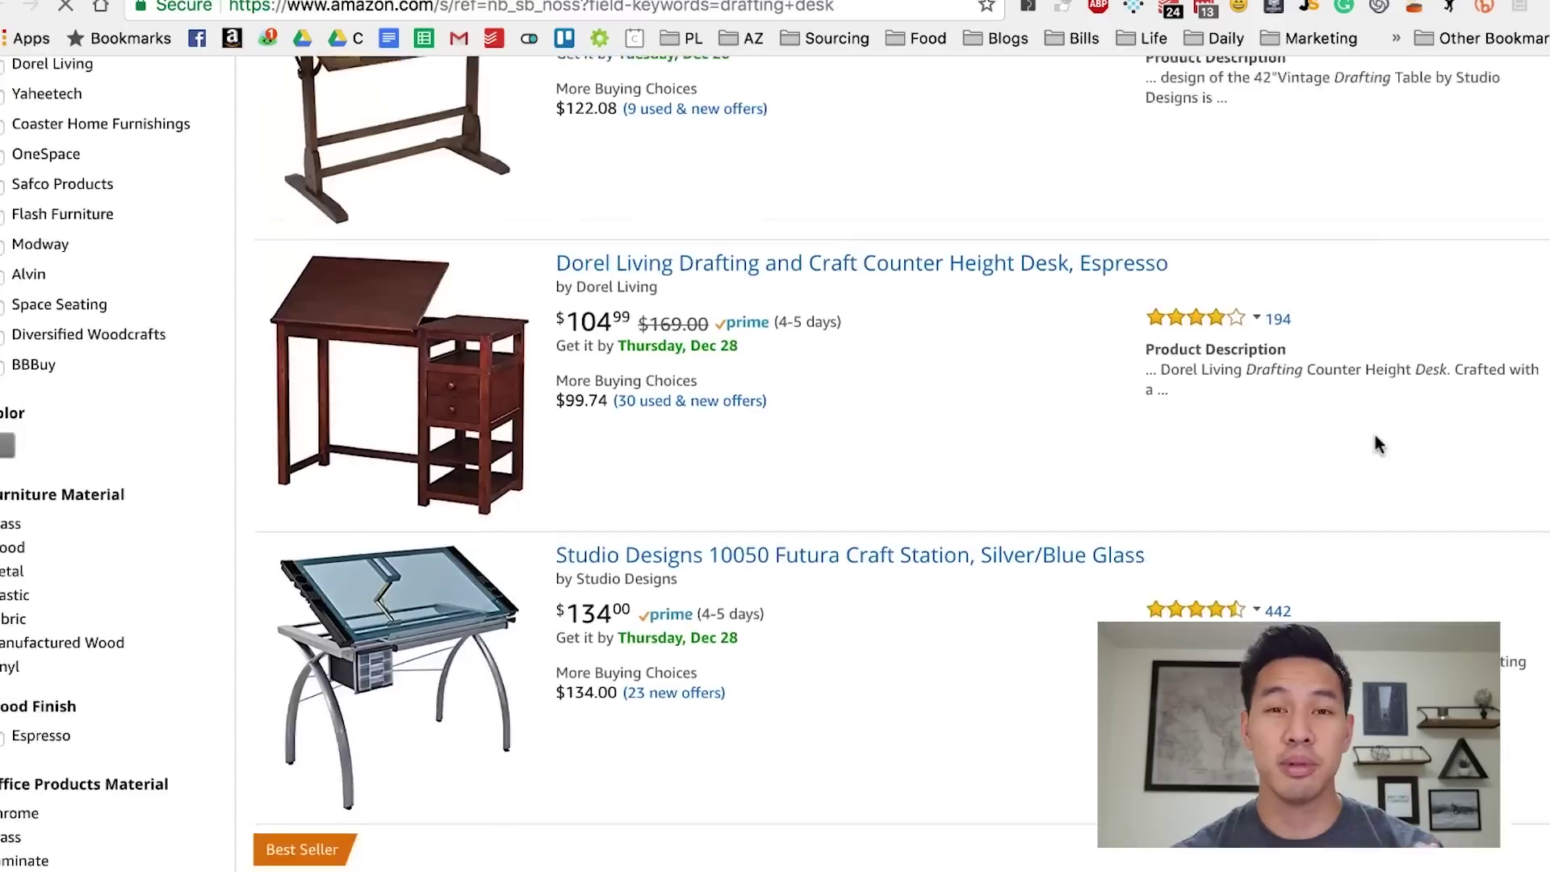
pyautogui.scroll(-4, 1375, 436)
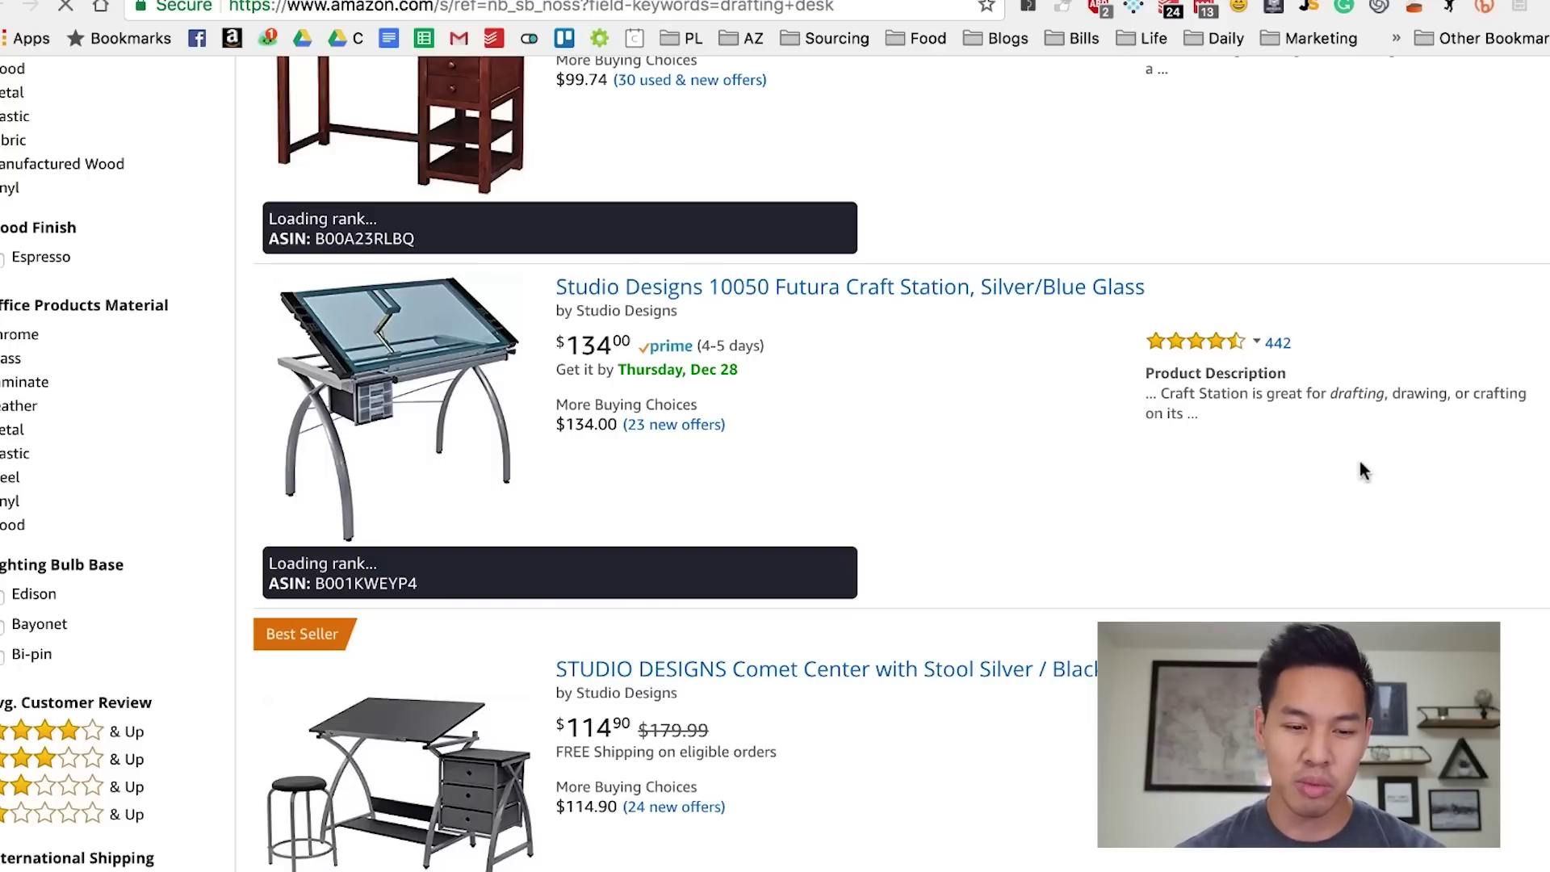
pyautogui.scroll(-3, 1359, 471)
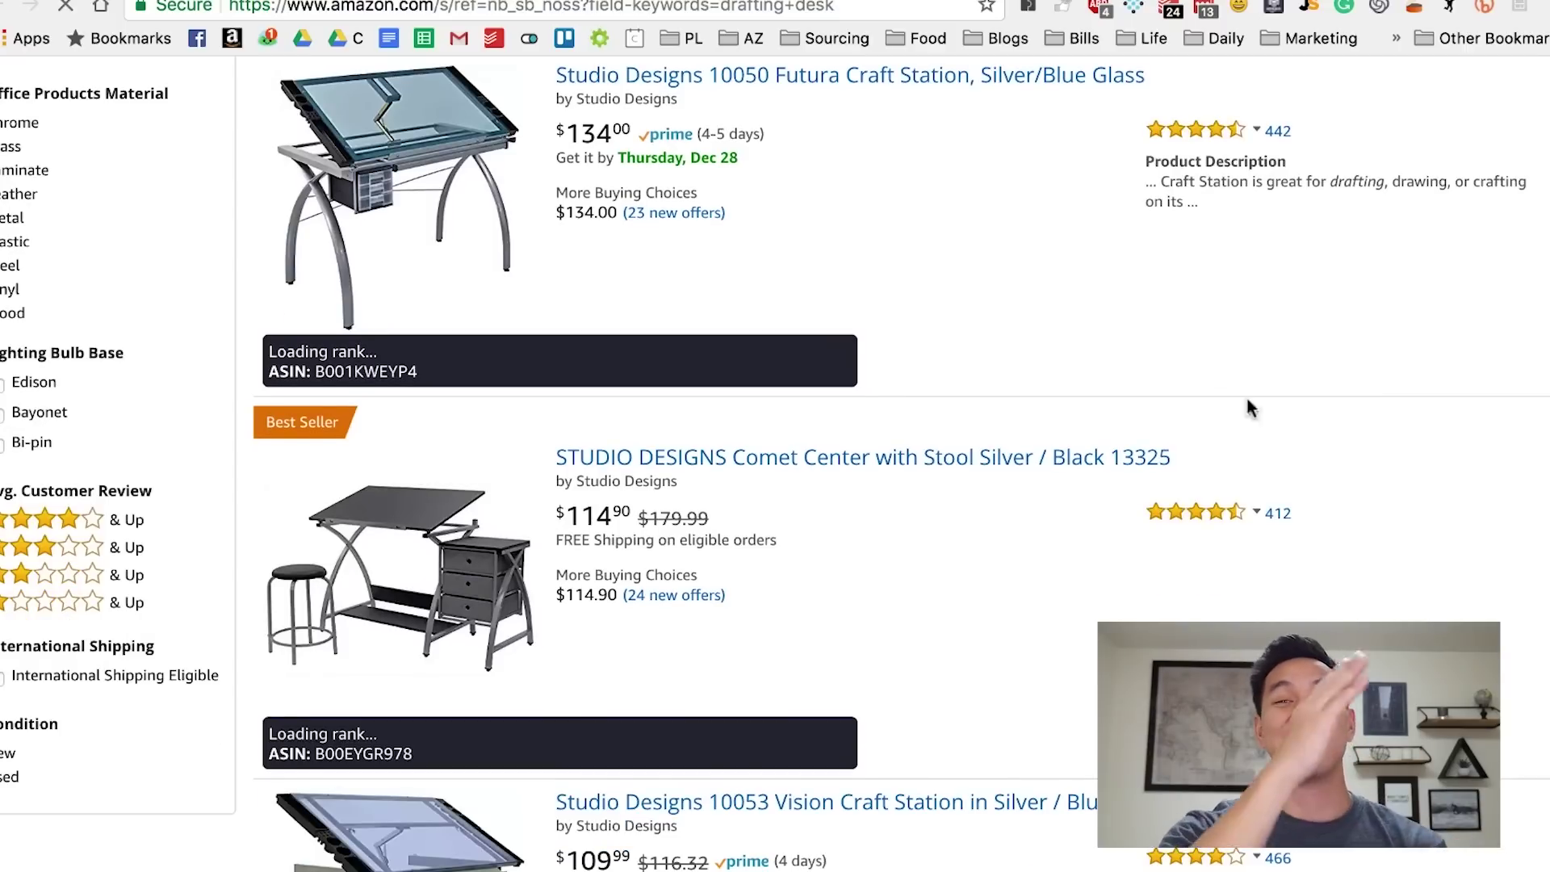
pyautogui.scroll(-1, 1235, 323)
pyautogui.scroll(-1, 1225, 283)
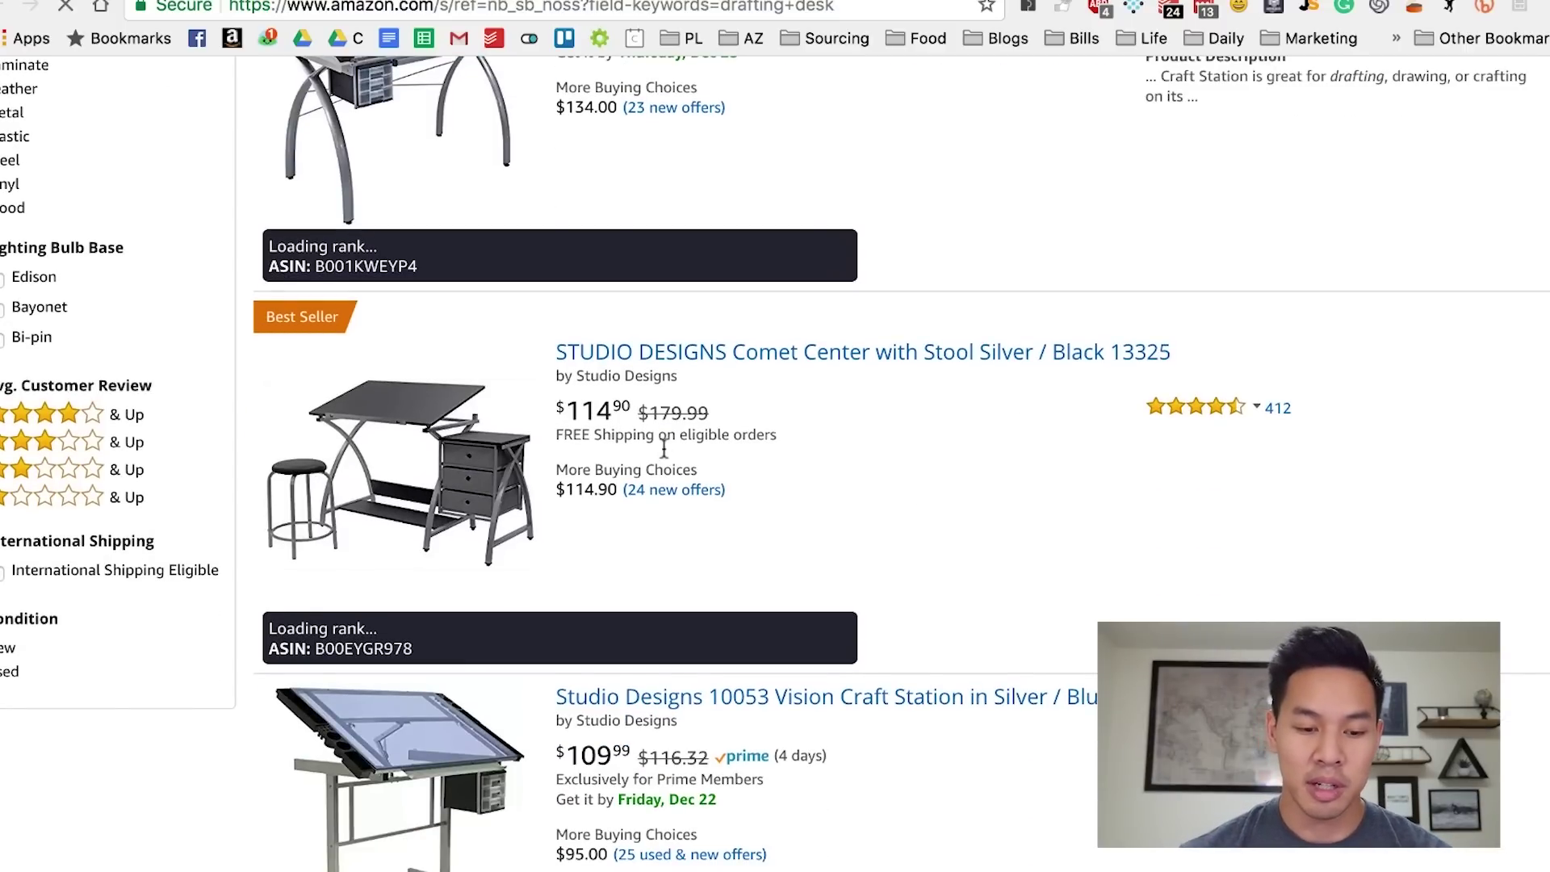
pyautogui.click(565, 38)
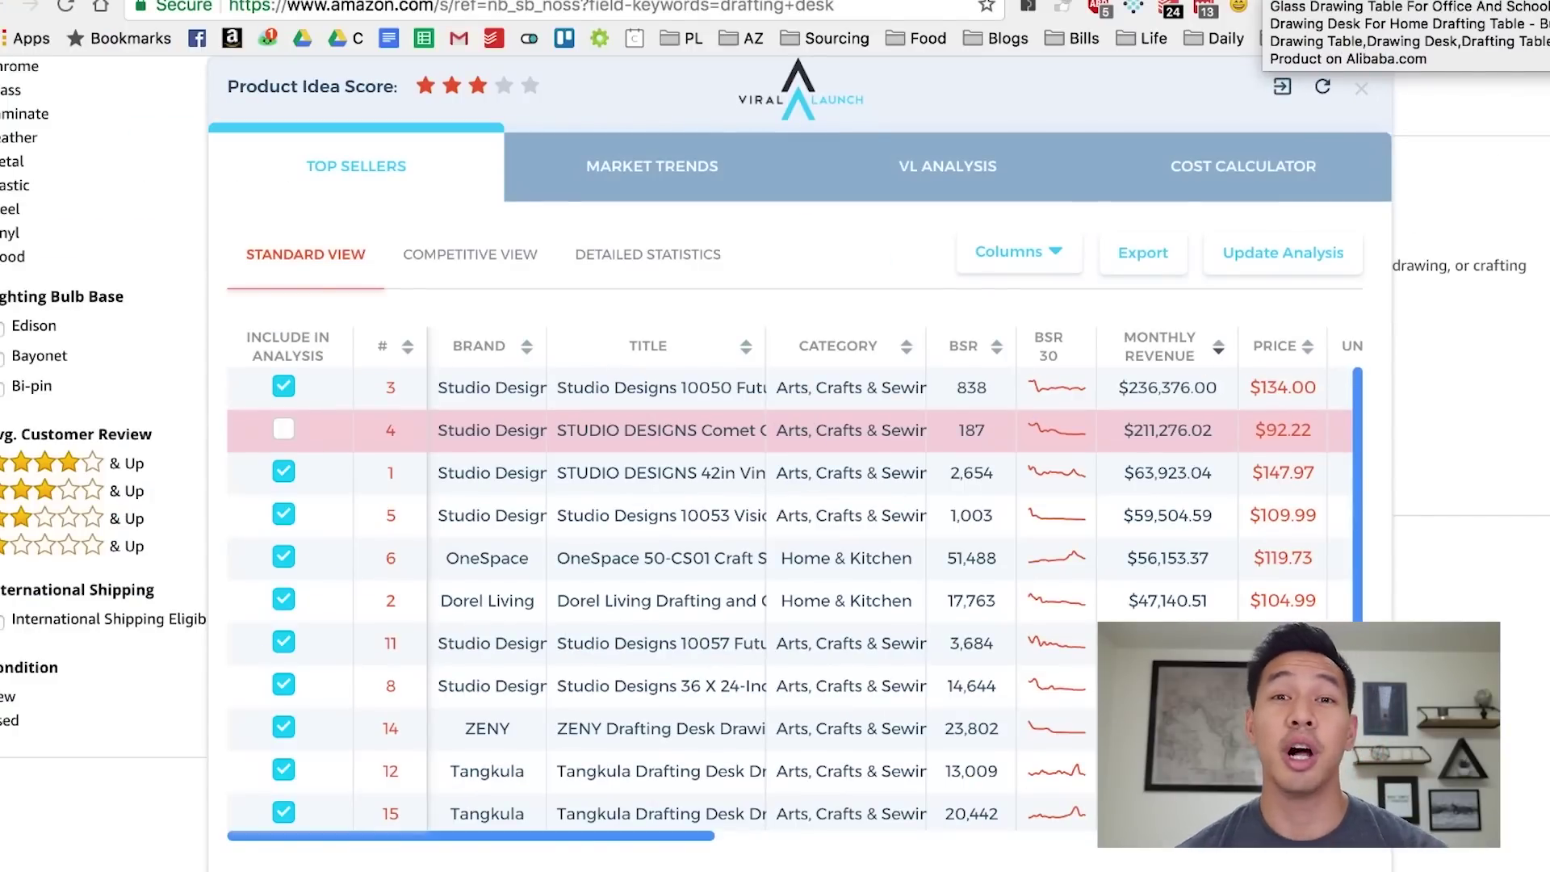
# Leave the drafting desk top sellers list, topped by $236,376 monthly revenue, for the Alibaba glass drawing table page.
pyautogui.click(1292, 1)
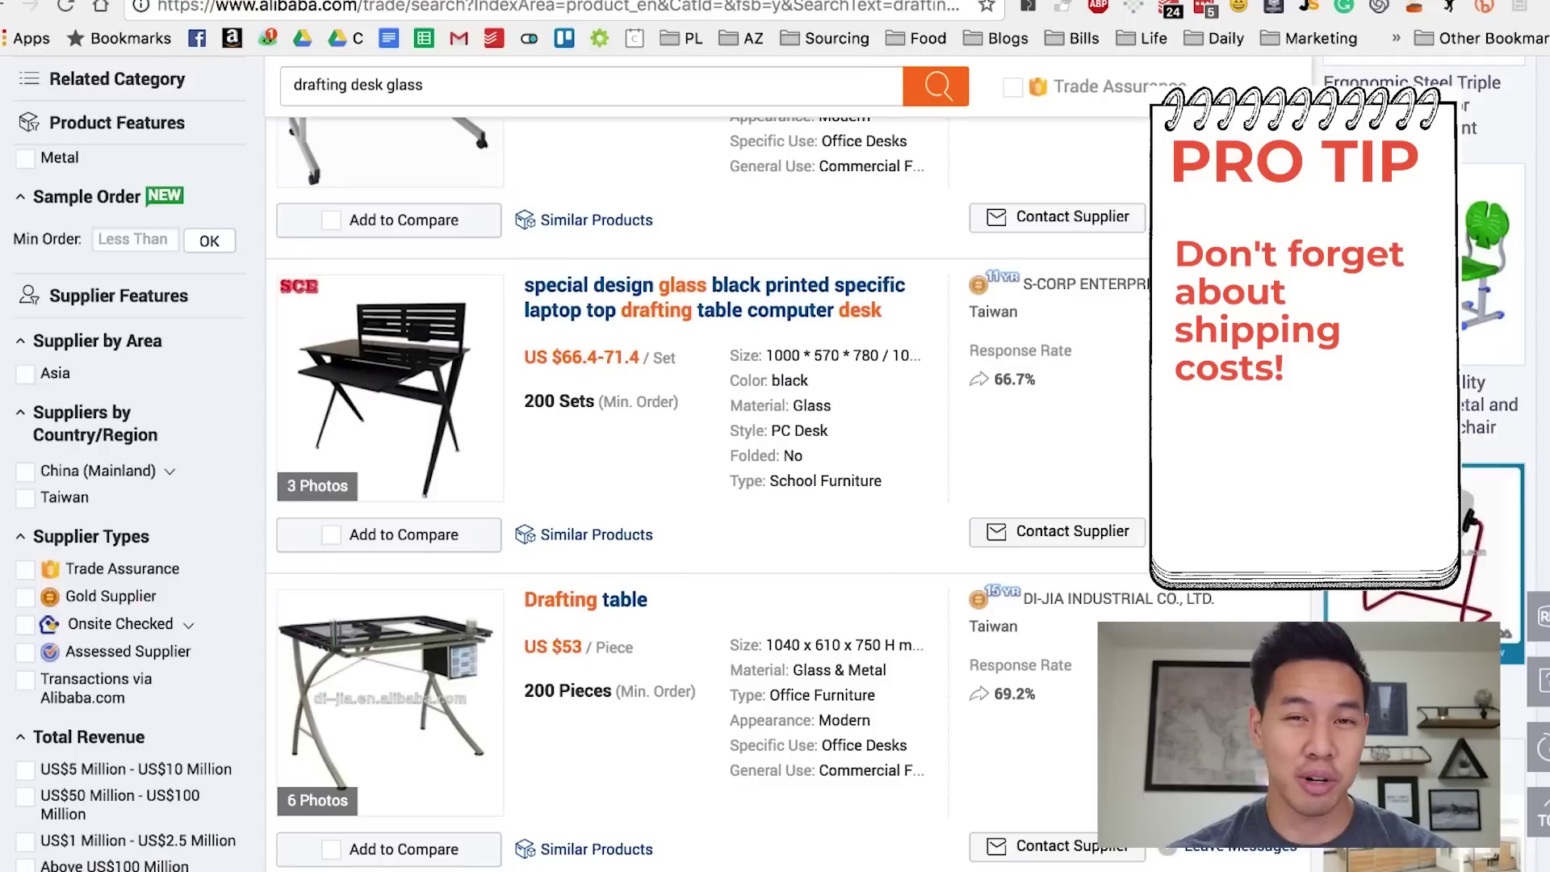
# Scroll the 28 'drafting desk glass' listings, led by the US $34-38 glass drawing table.
pyautogui.scroll(6, 993, 533)
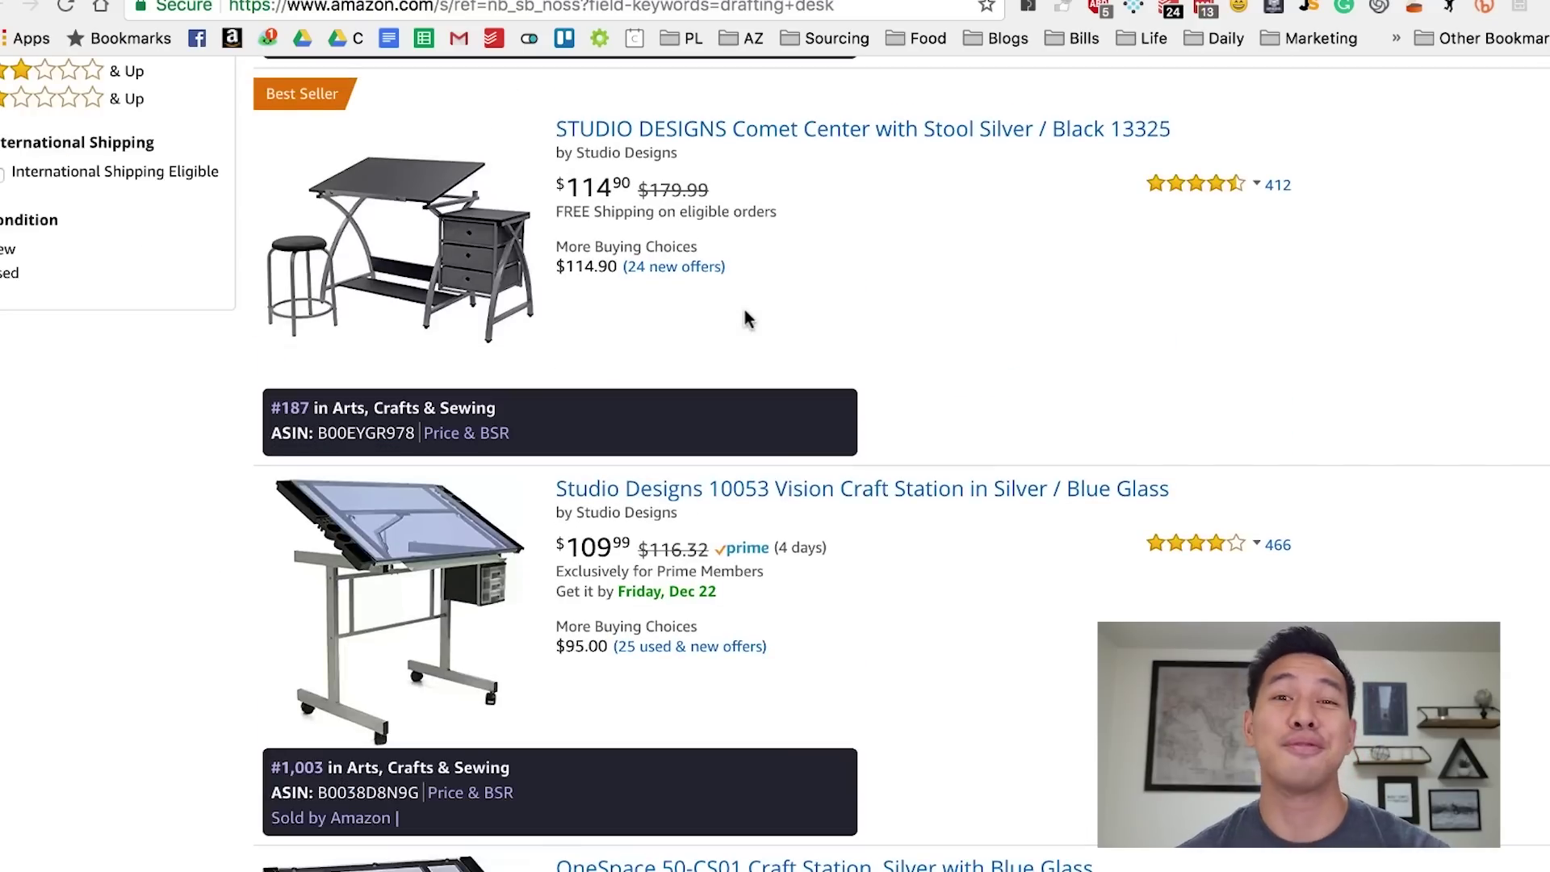
pyautogui.scroll(-6, 746, 319)
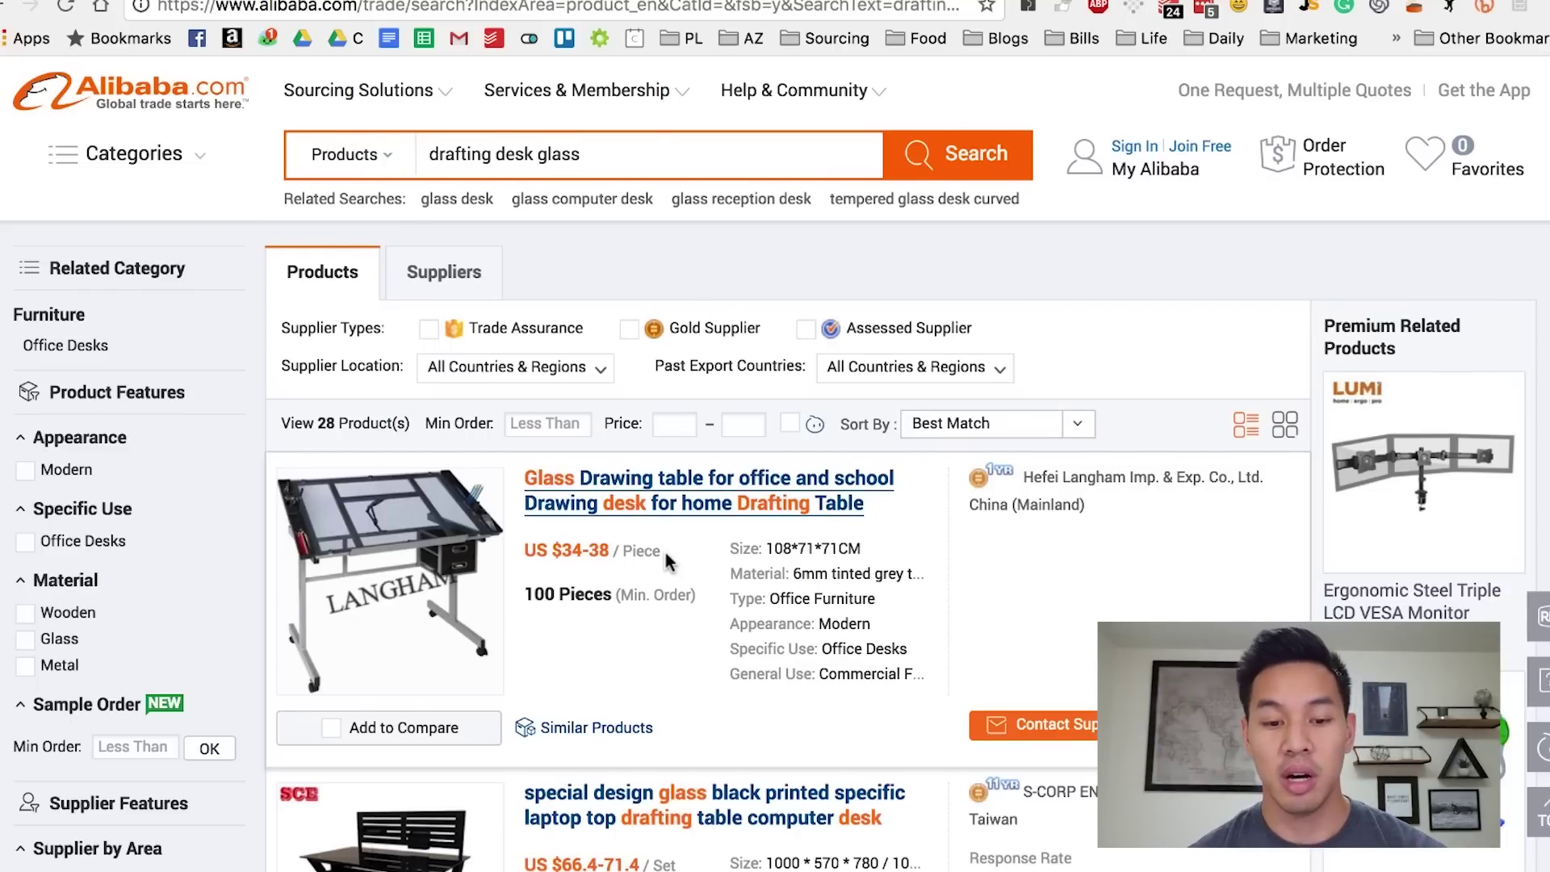
pyautogui.scroll(-3, 664, 551)
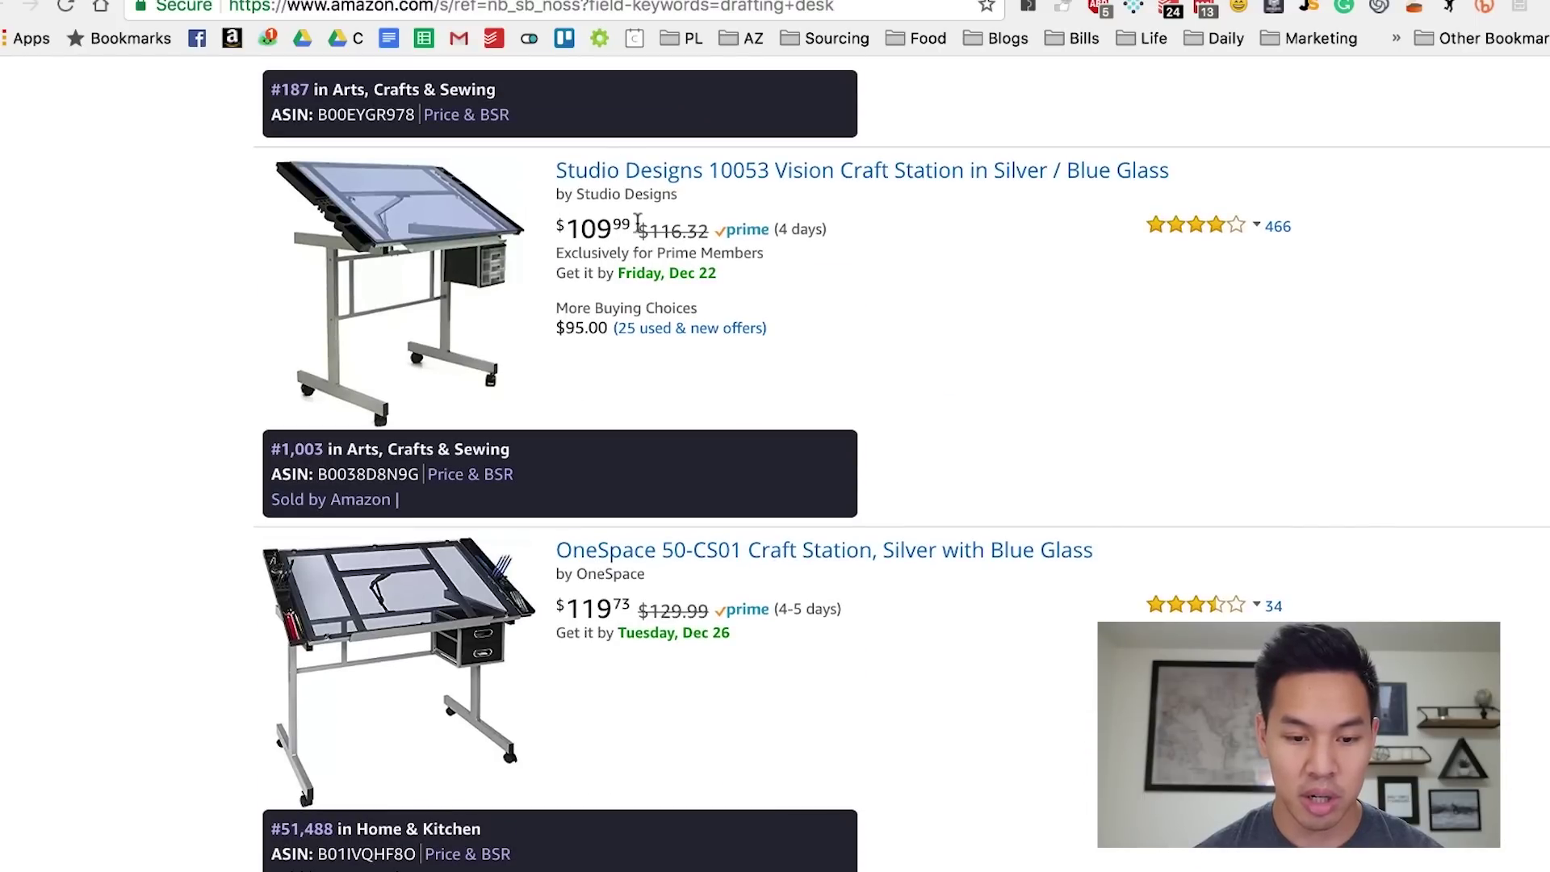
# Check Amazon drafting desk prices such as the Vision Craft Station, then go to the Alibaba supplier results.
pyautogui.scroll(1, 706, 525)
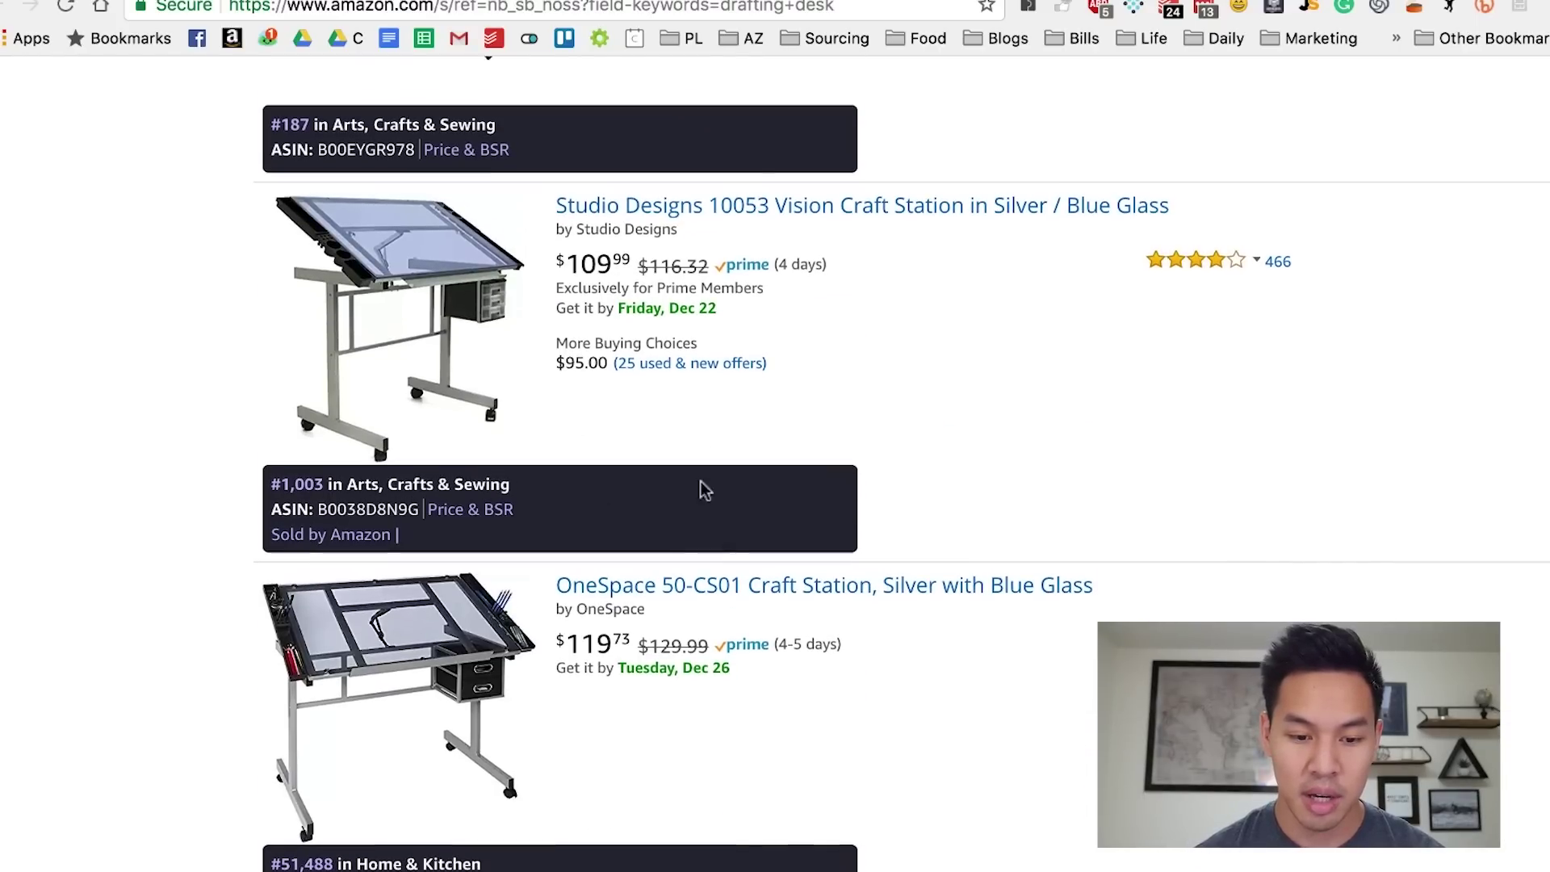
pyautogui.click(604, 282)
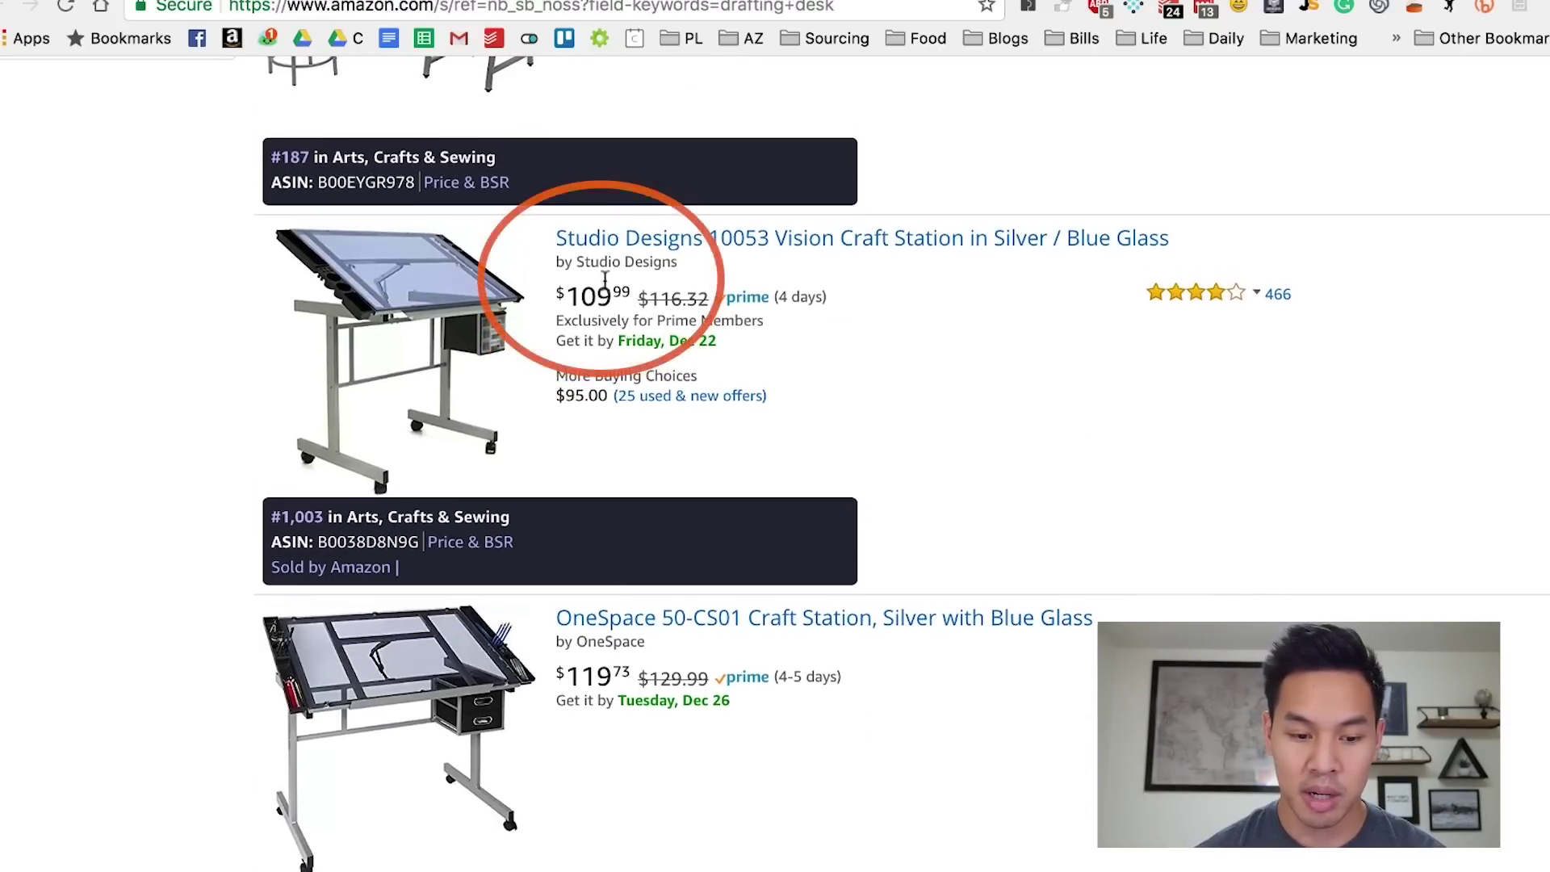
pyautogui.scroll(3, 511, 443)
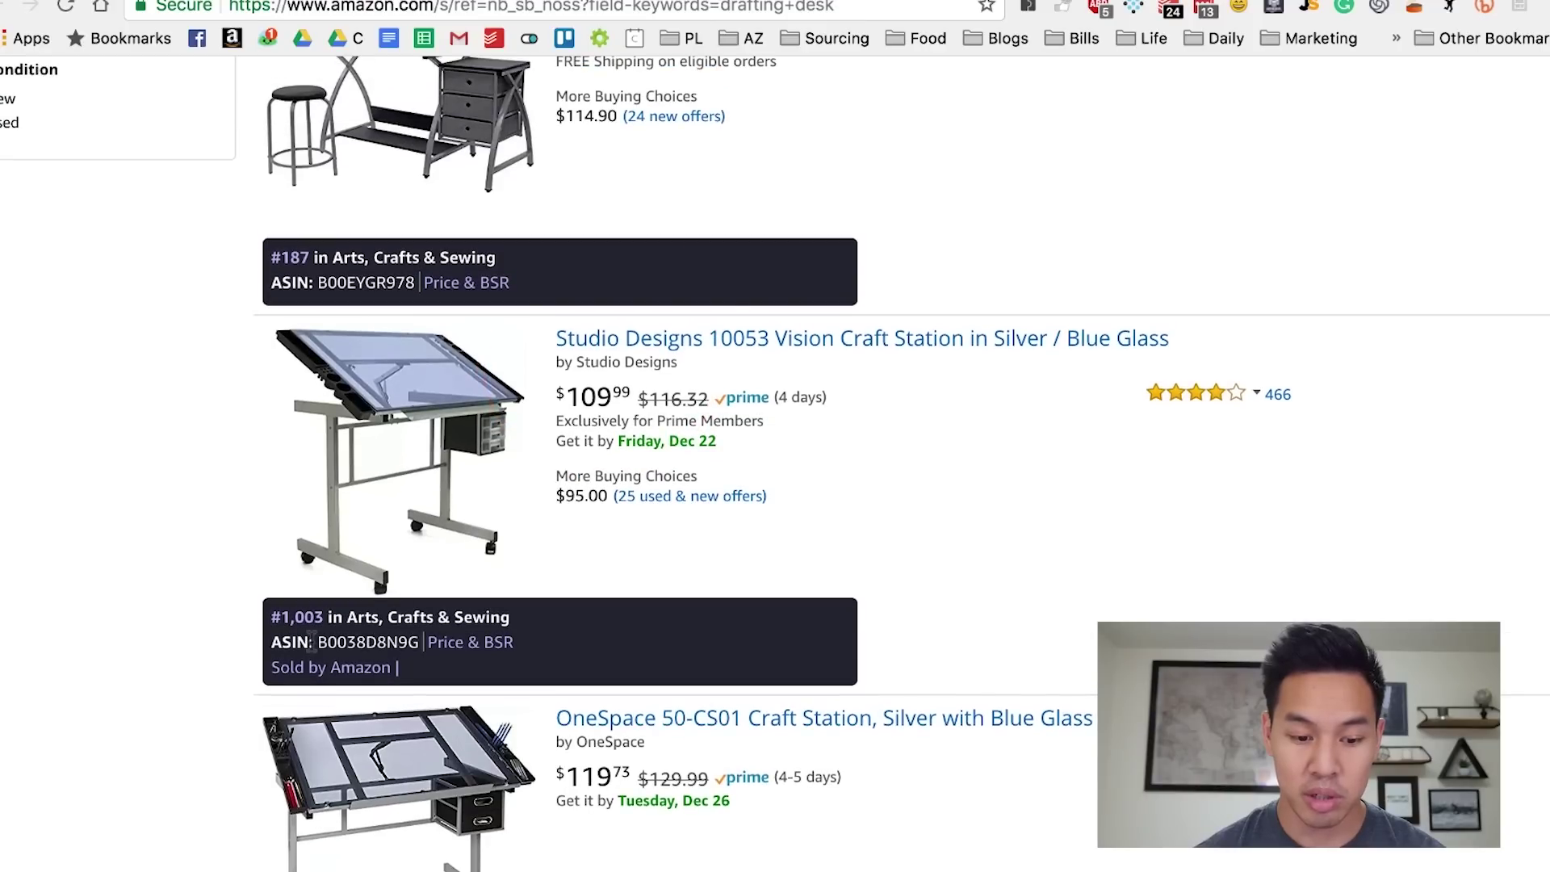
pyautogui.scroll(5, 563, 498)
pyautogui.scroll(7, 562, 498)
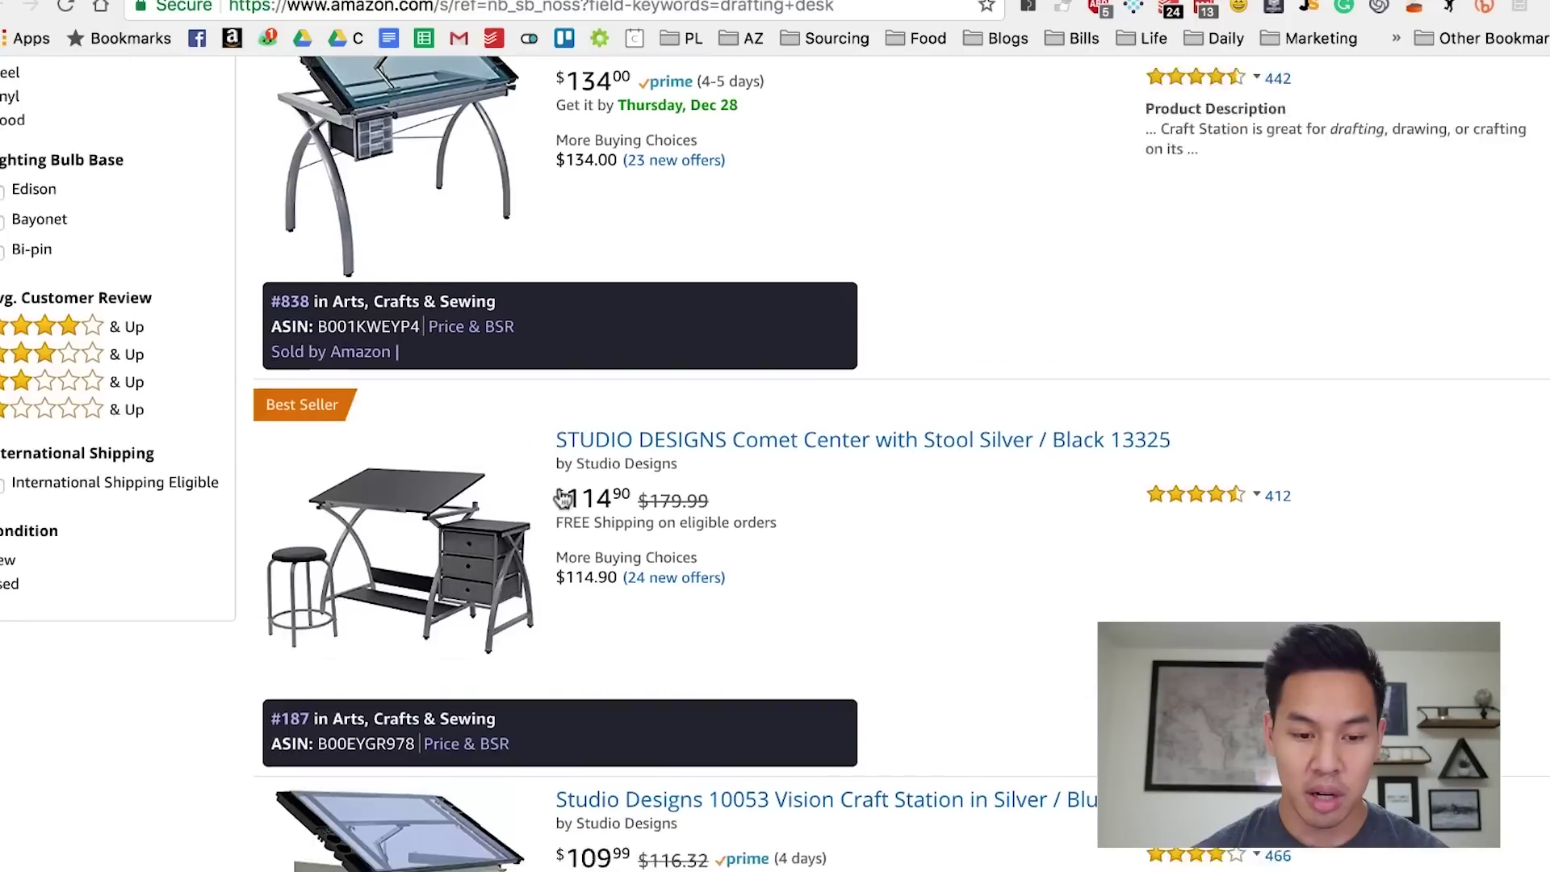
pyautogui.scroll(-5, 609, 431)
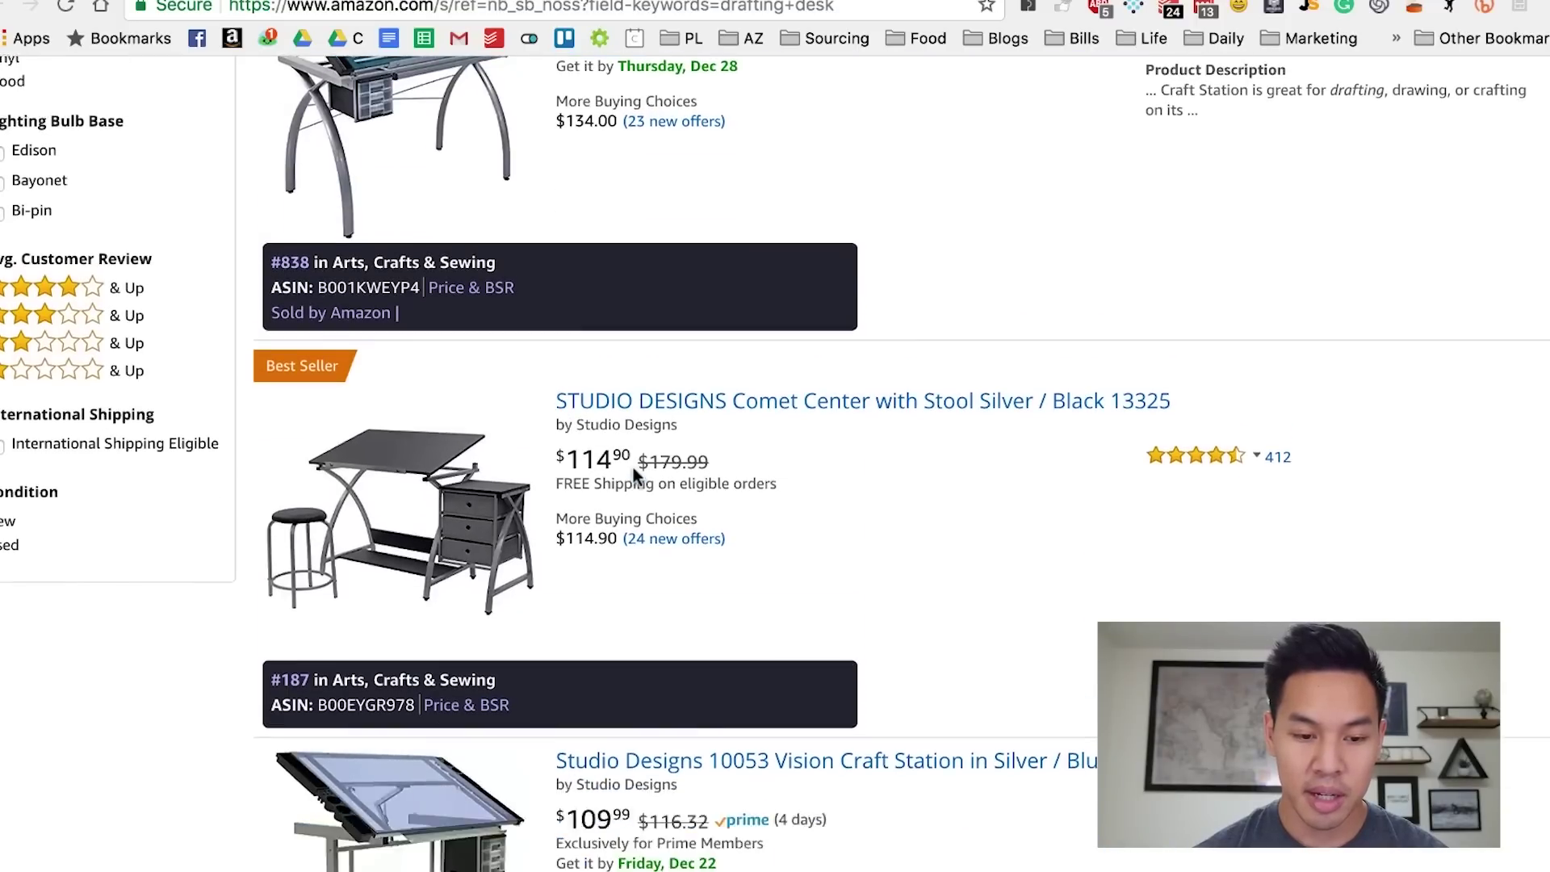
pyautogui.scroll(9, 631, 464)
pyautogui.scroll(-14, 598, 387)
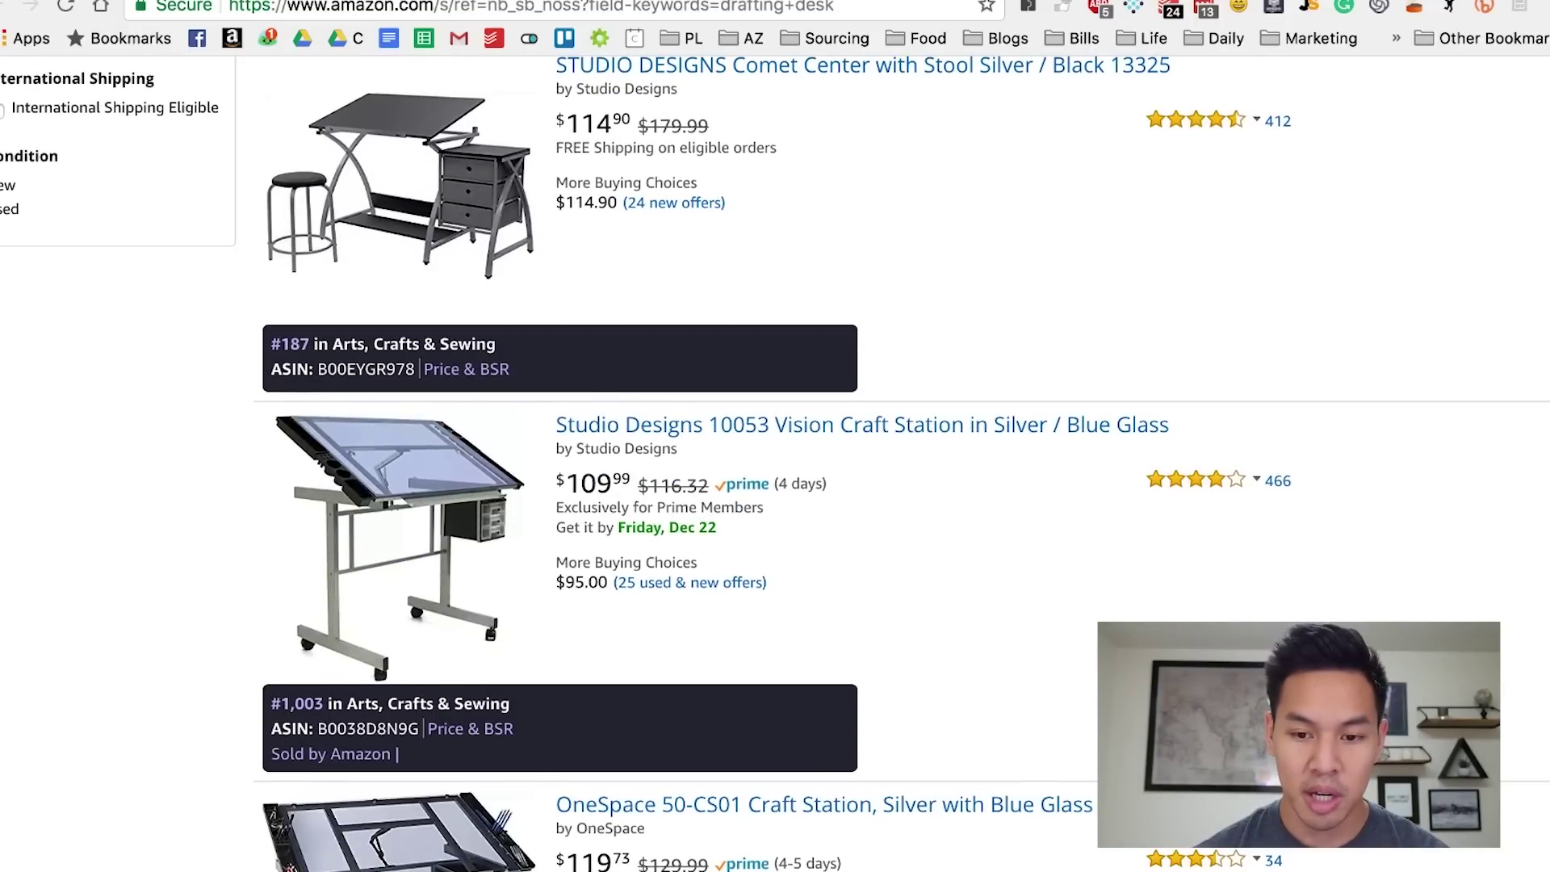
pyautogui.hotkey('ctrl', 'Tab')
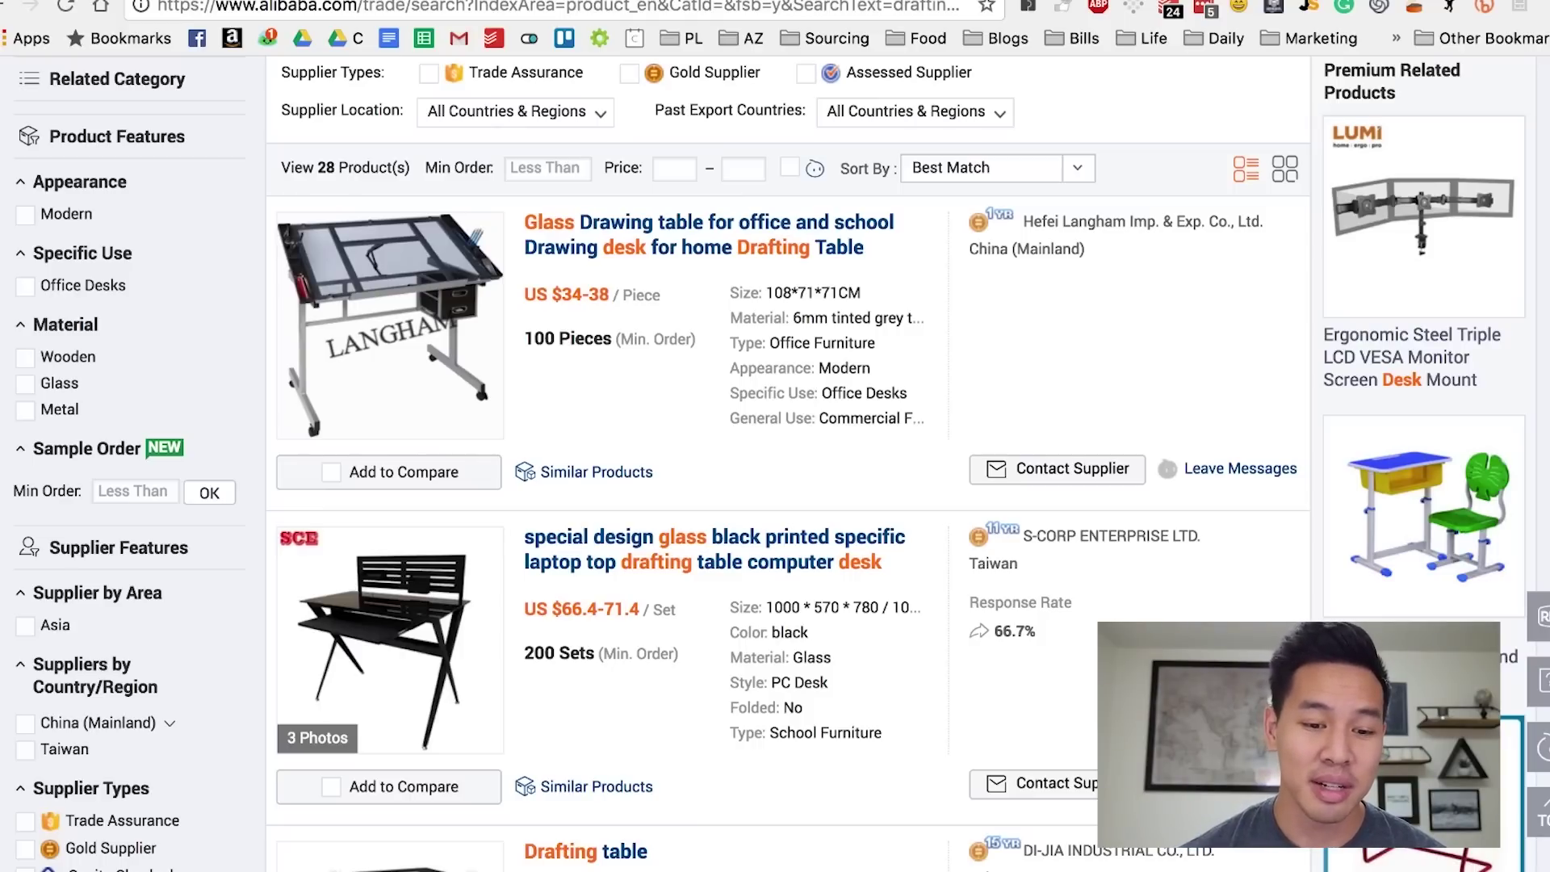
# Compare Alibaba glass drafting-table prices, then scroll the Top Sellers table toward the unit margin columns.
pyautogui.scroll(-4, 620, 268)
pyautogui.scroll(4, 620, 268)
pyautogui.scroll(1, 620, 271)
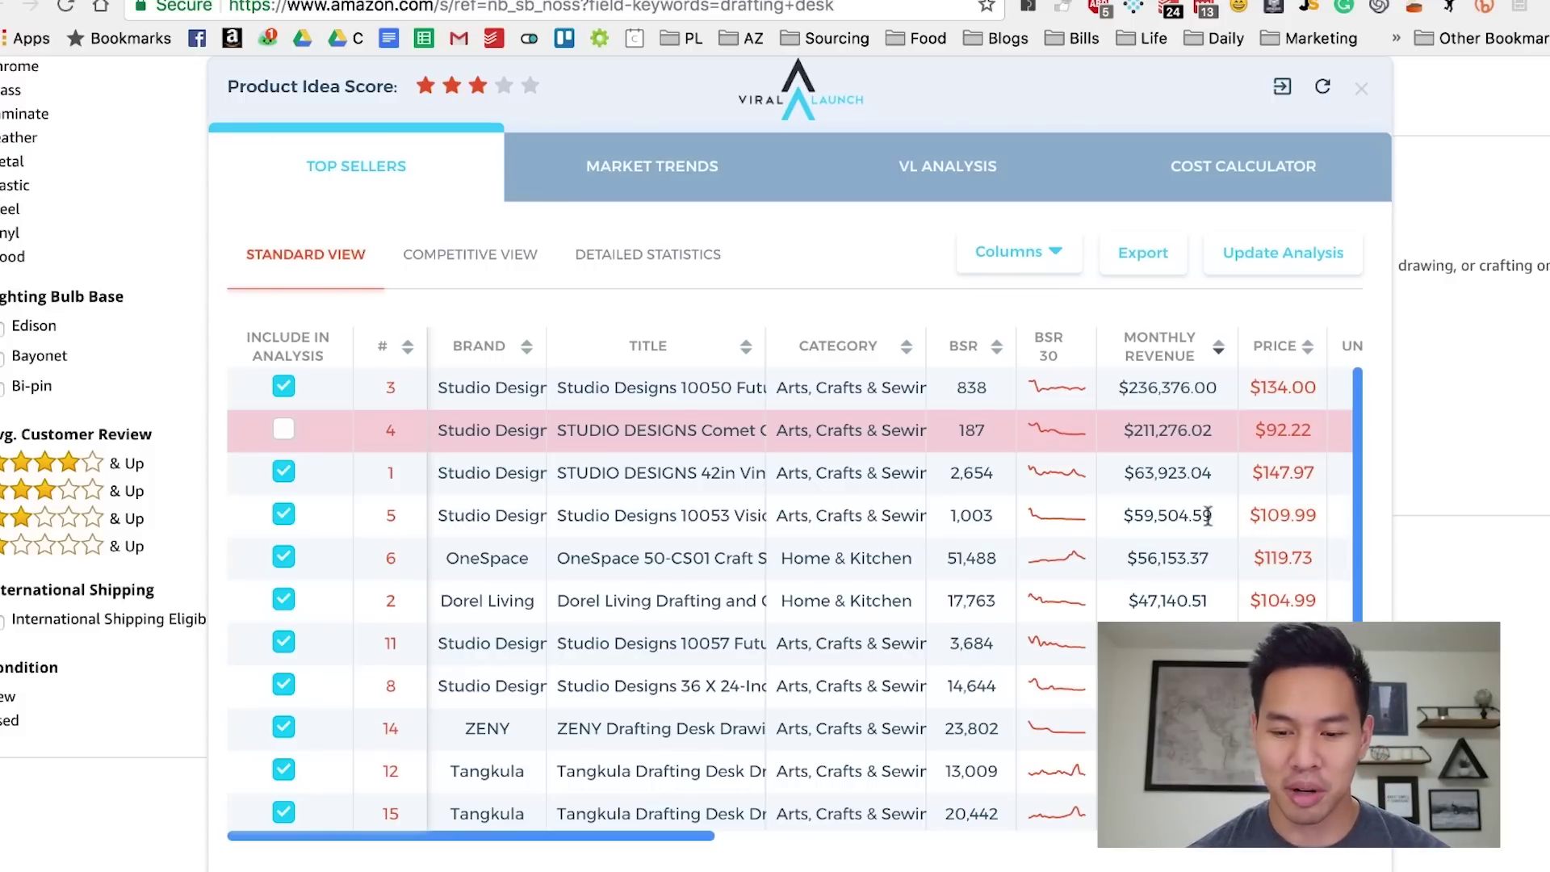
pyautogui.hscroll(4, 1162, 533)
# Enter a $50 landed unit cost for the $109.99 desk, dropping its unit margin to $17.96.
pyautogui.hscroll(1, 1166, 542)
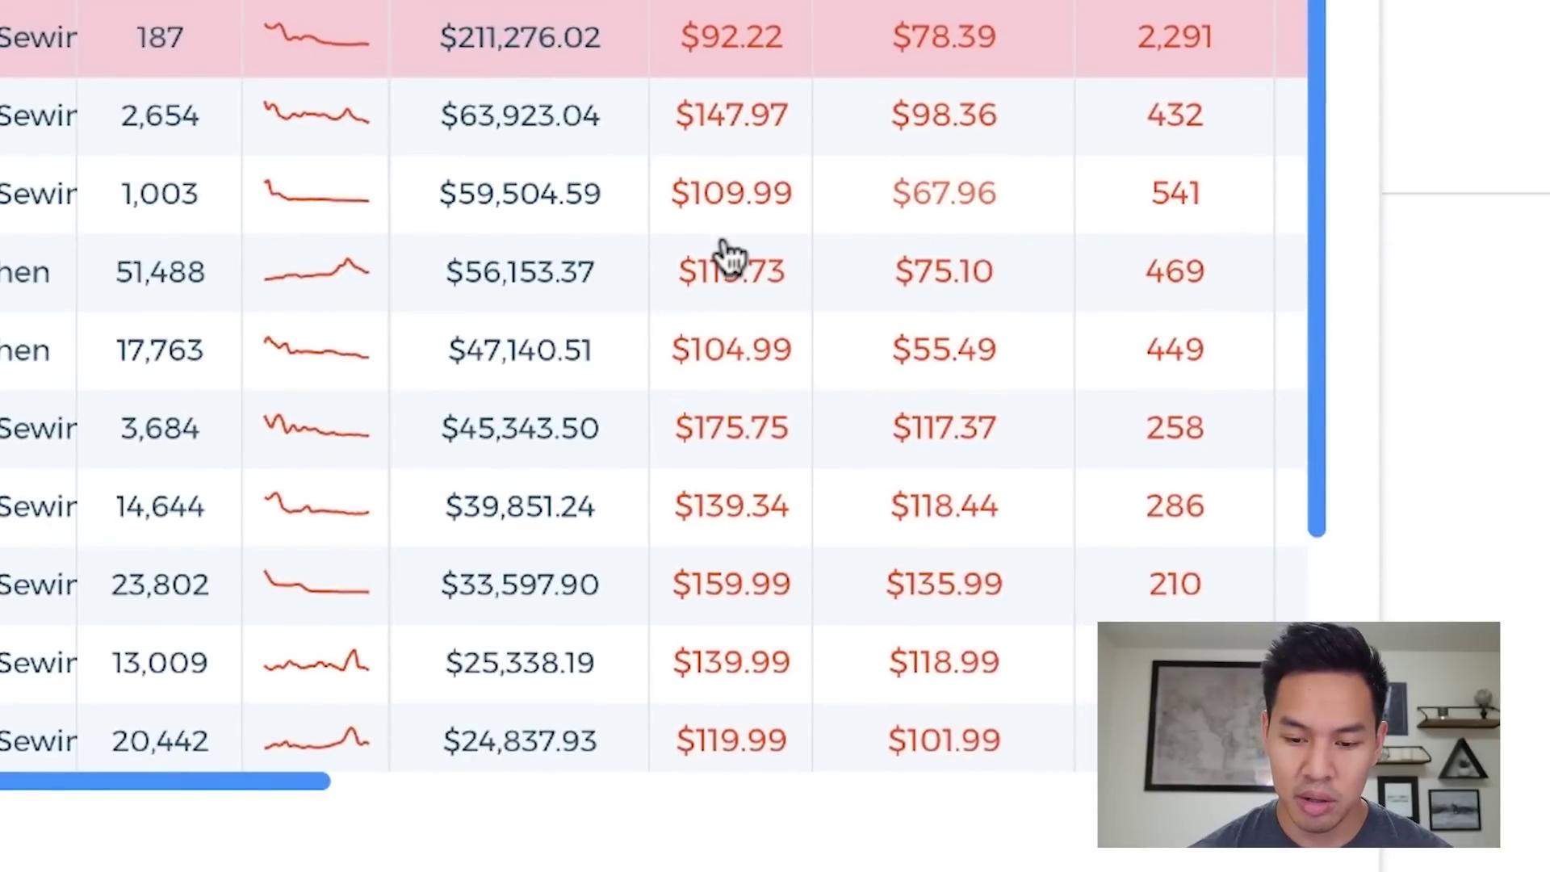
pyautogui.click(934, 212)
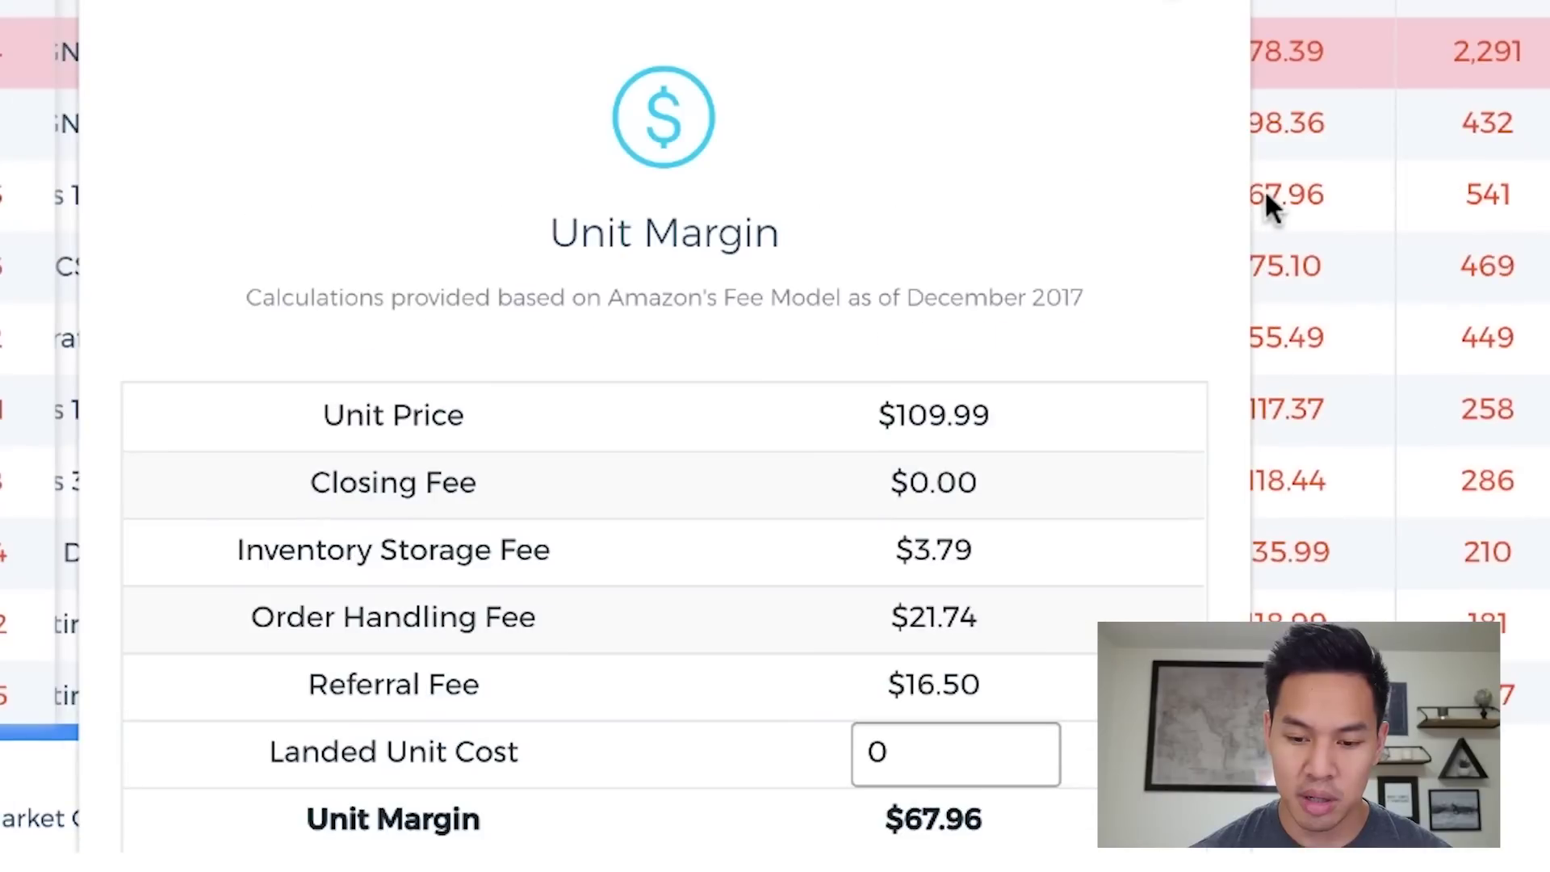
pyautogui.click(917, 752)
pyautogui.press('BackSpace')
pyautogui.write('50')
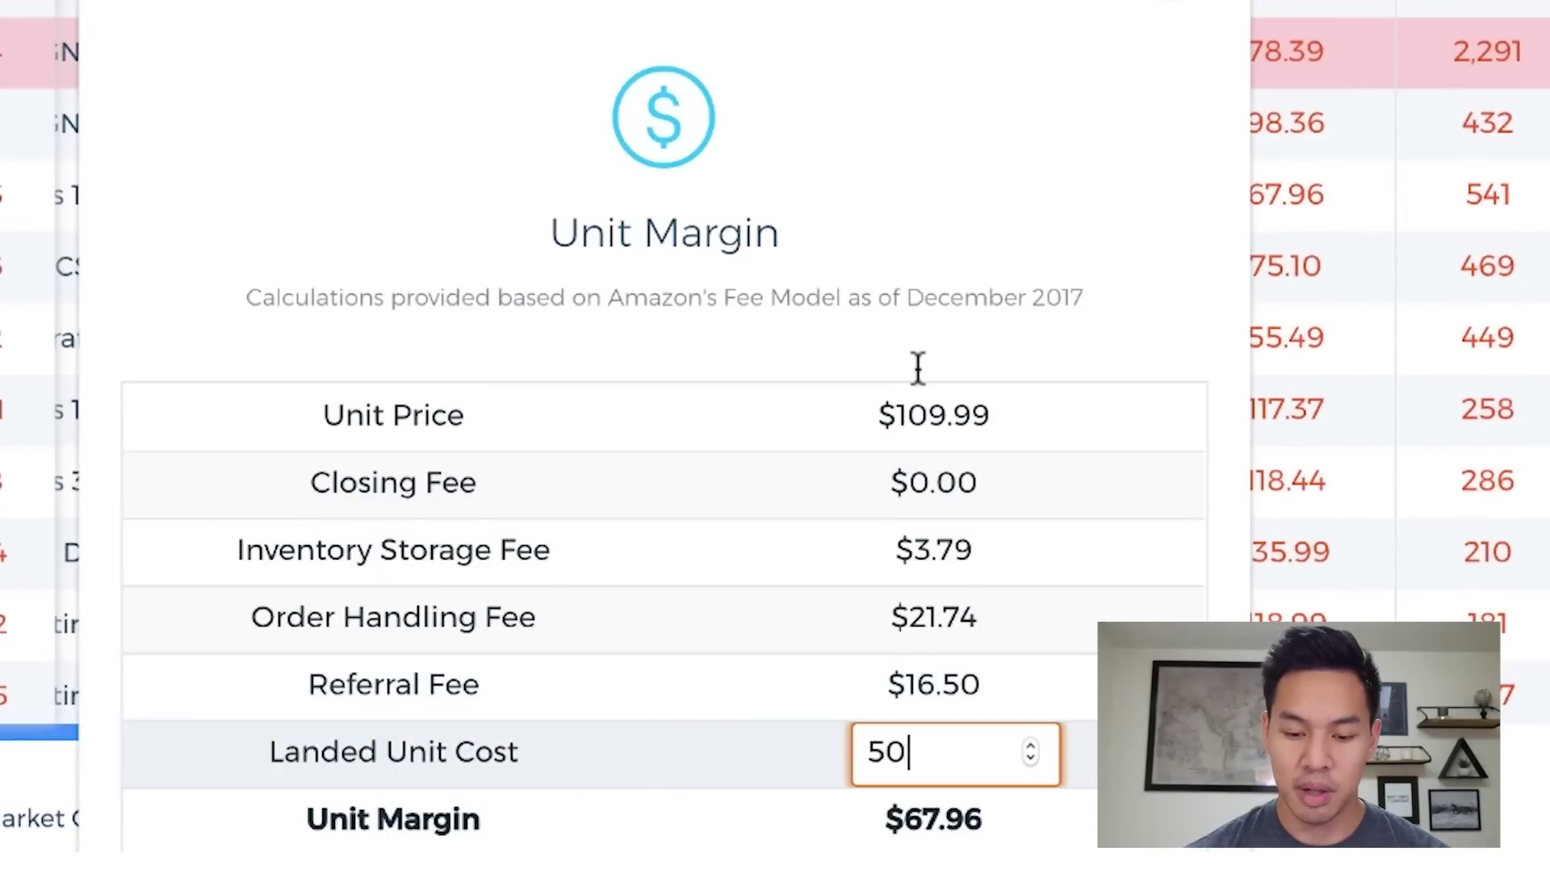
pyautogui.scroll(-2, 917, 380)
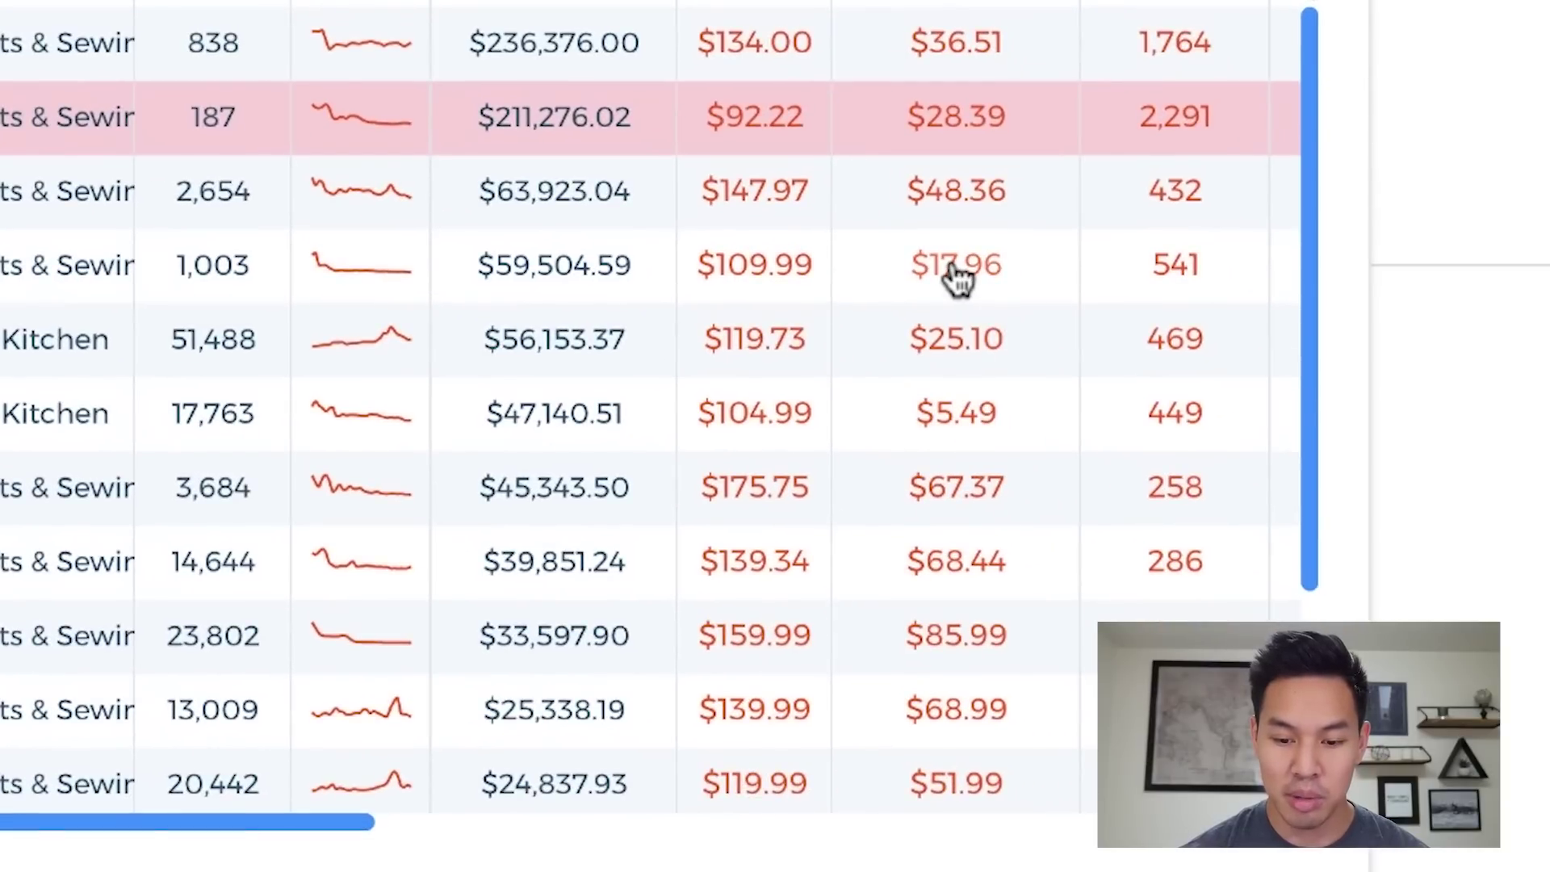
# Scroll across the Top Sellers columns to review reviews, percentages and the $9,716.36 net profit.
pyautogui.hscroll(3, 956, 278)
pyautogui.hscroll(2, 878, 279)
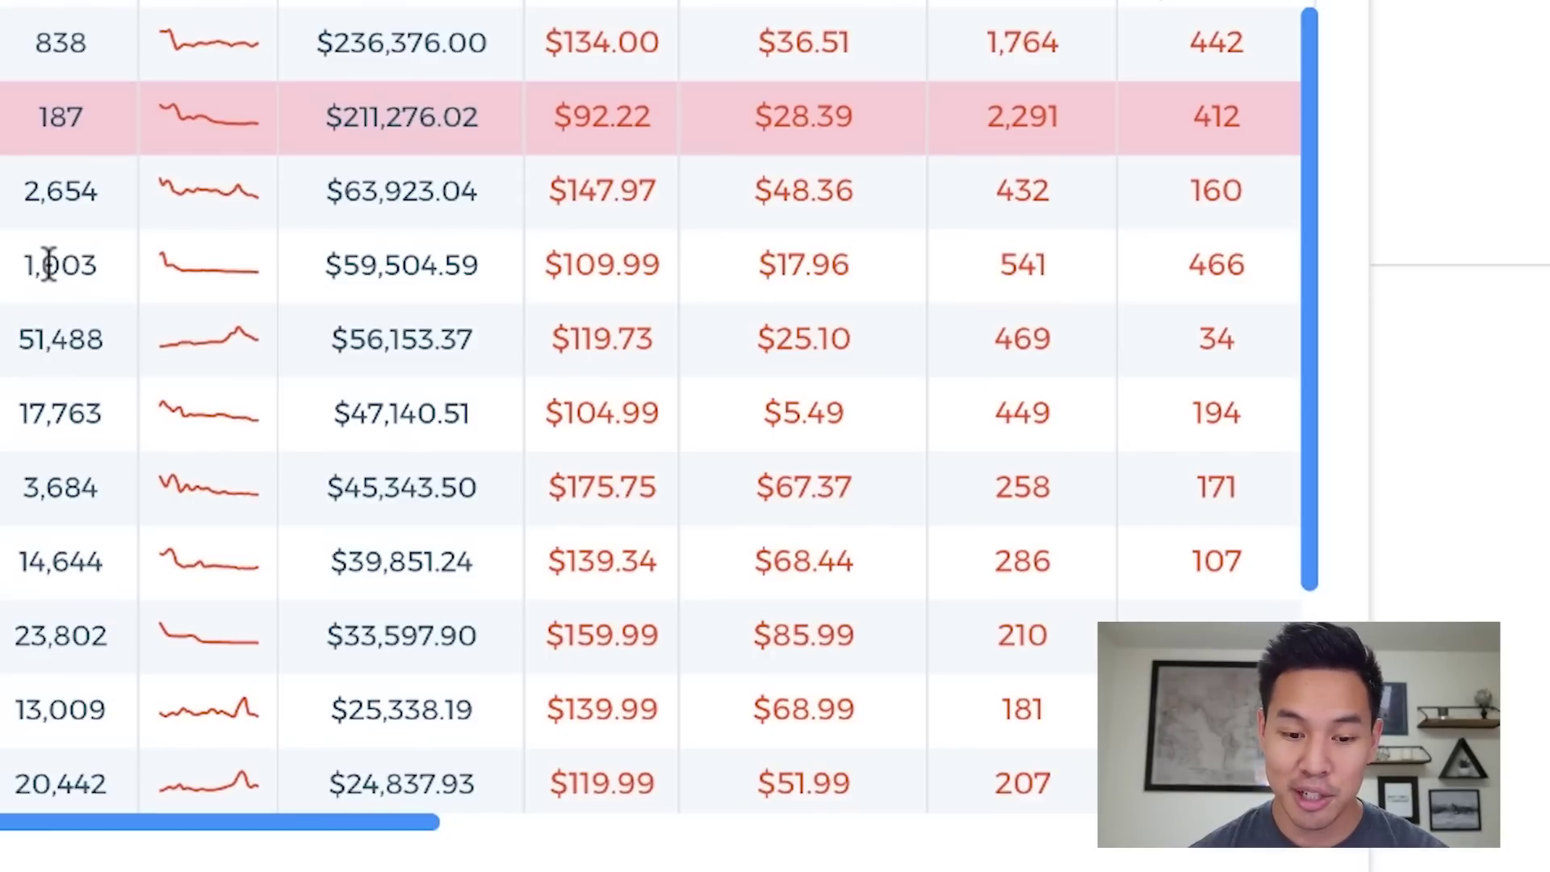
pyautogui.hscroll(5, 1033, 274)
pyautogui.hscroll(8, 1029, 260)
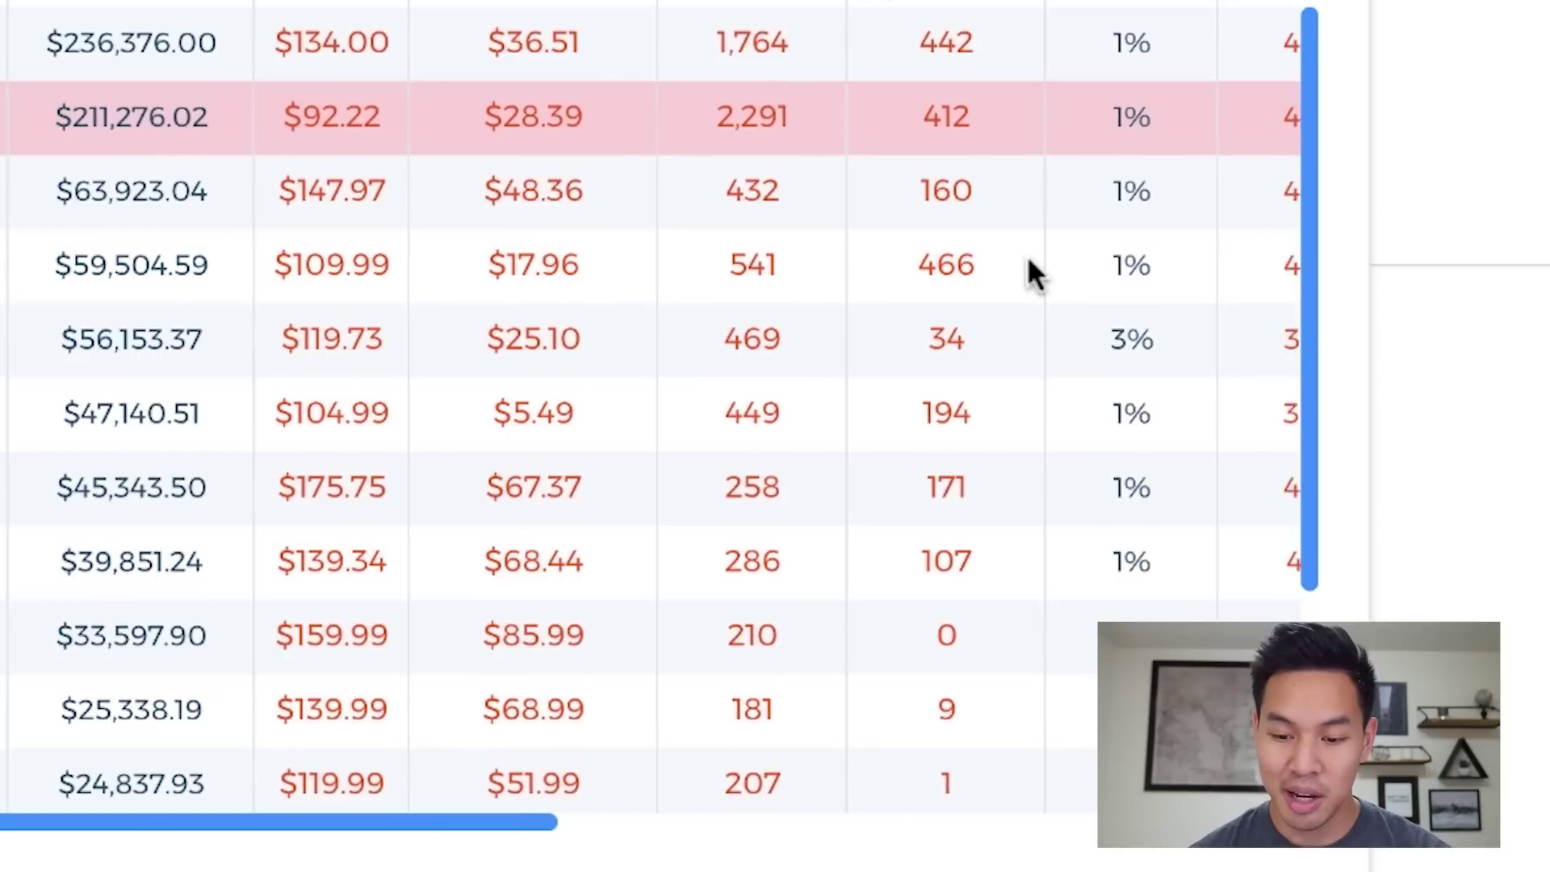
pyautogui.hscroll(6, 1033, 271)
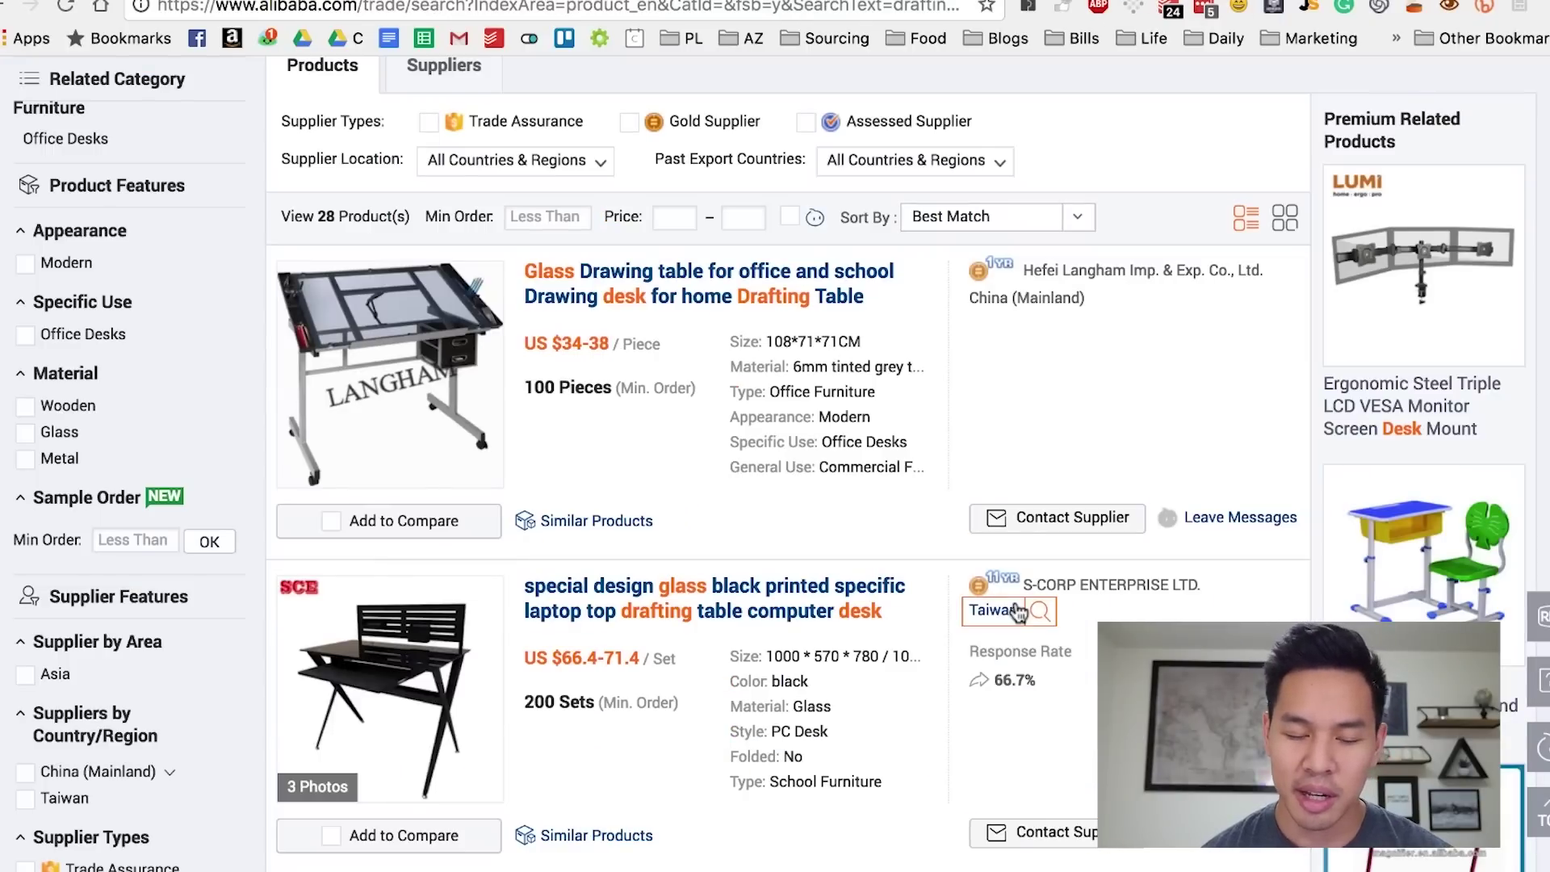
# Browse more Alibaba suppliers like the US $33-39 X-cross table, then return to the Studio Designs page.
pyautogui.scroll(-3, 929, 339)
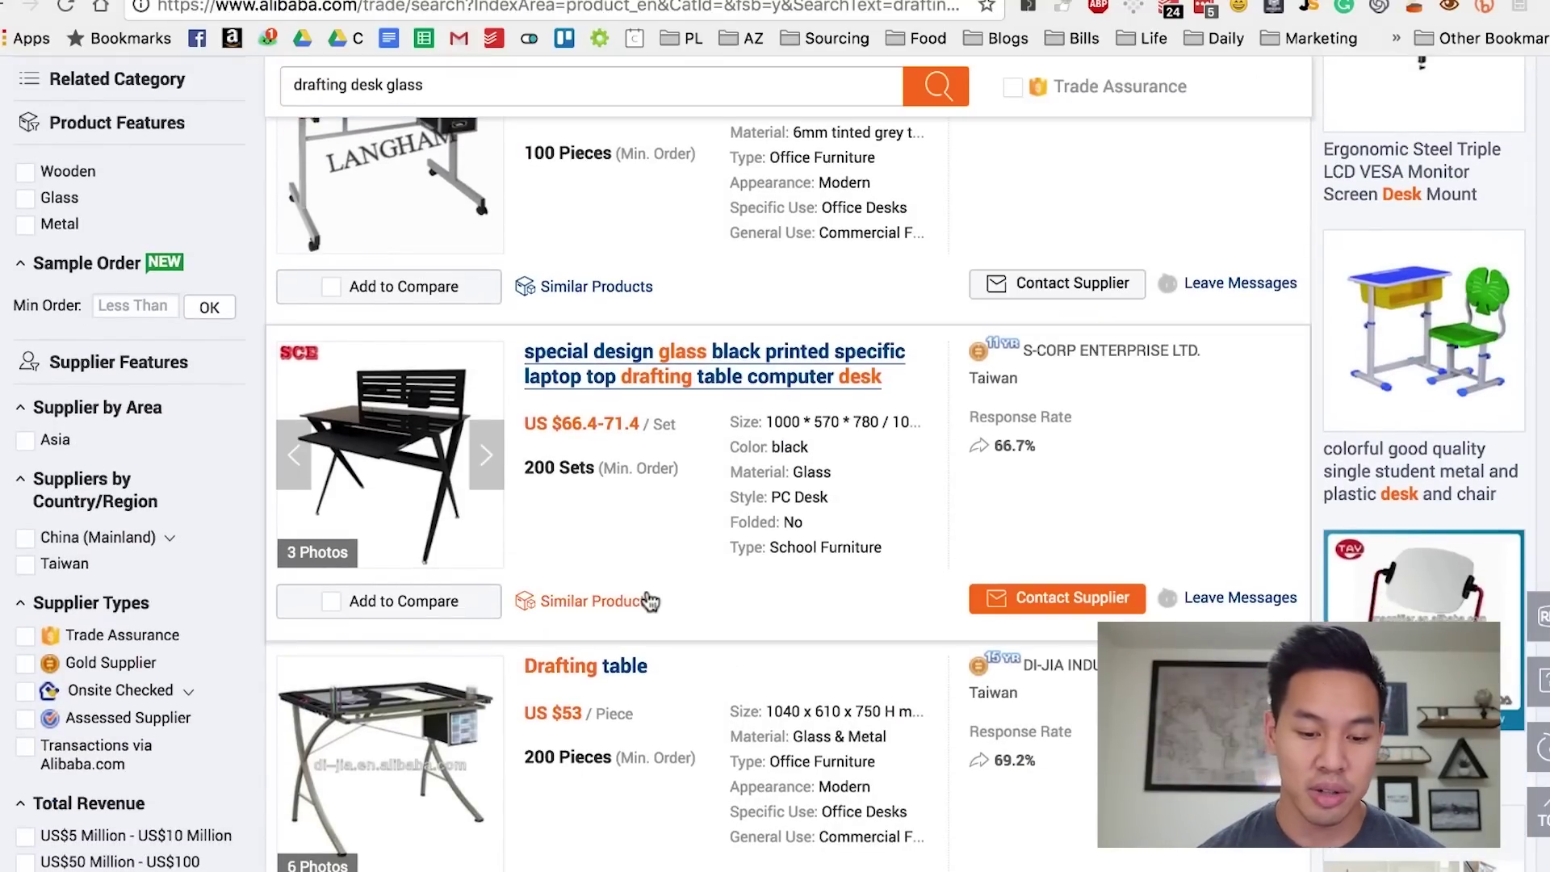
pyautogui.scroll(-10, 703, 274)
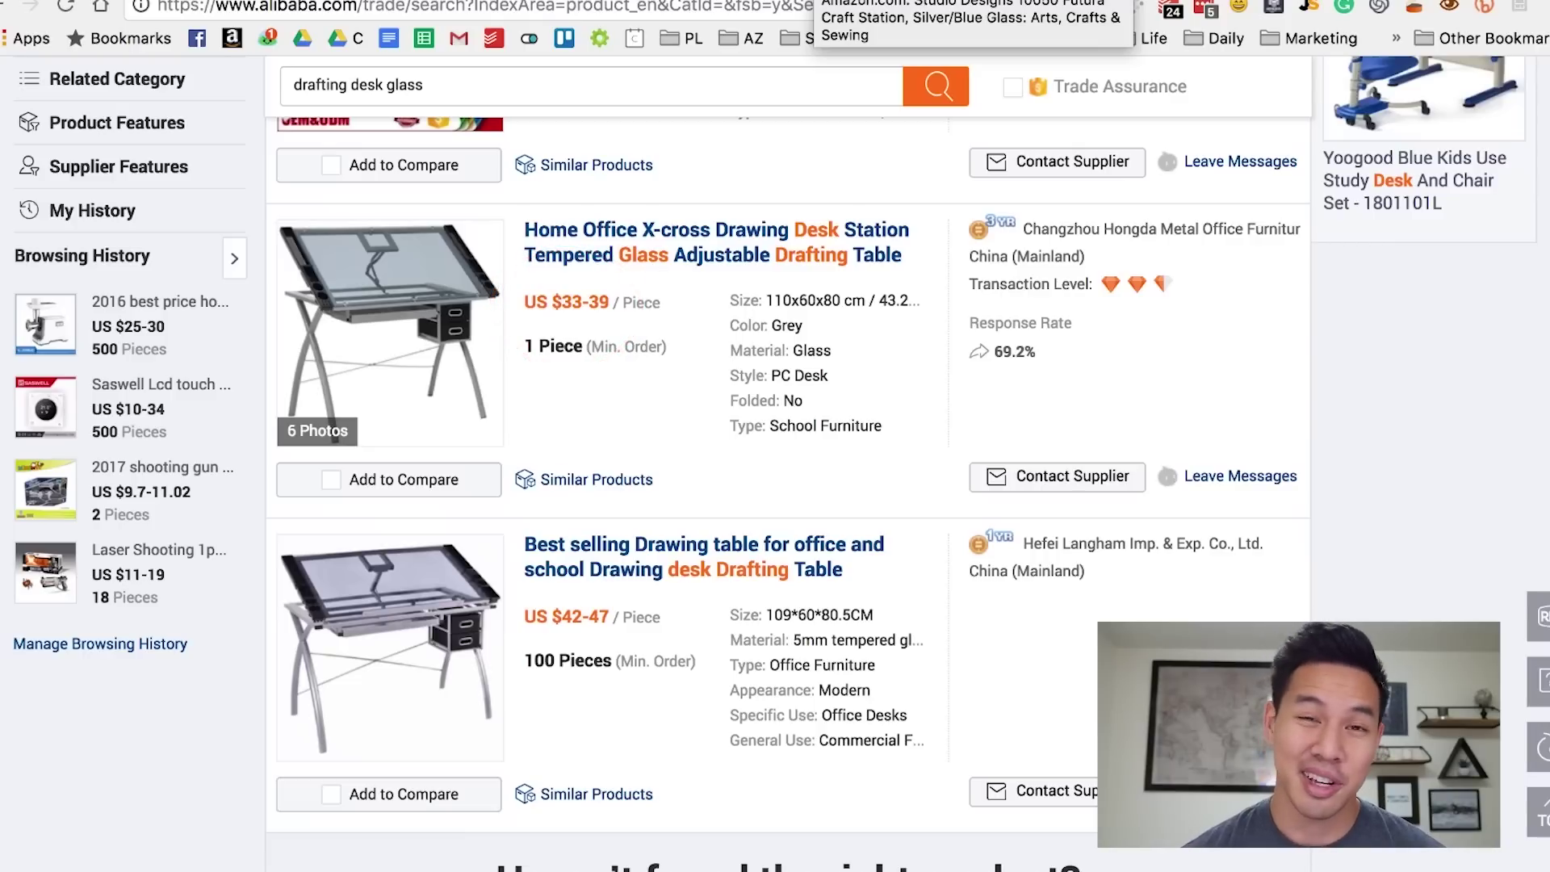
pyautogui.click(811, 2)
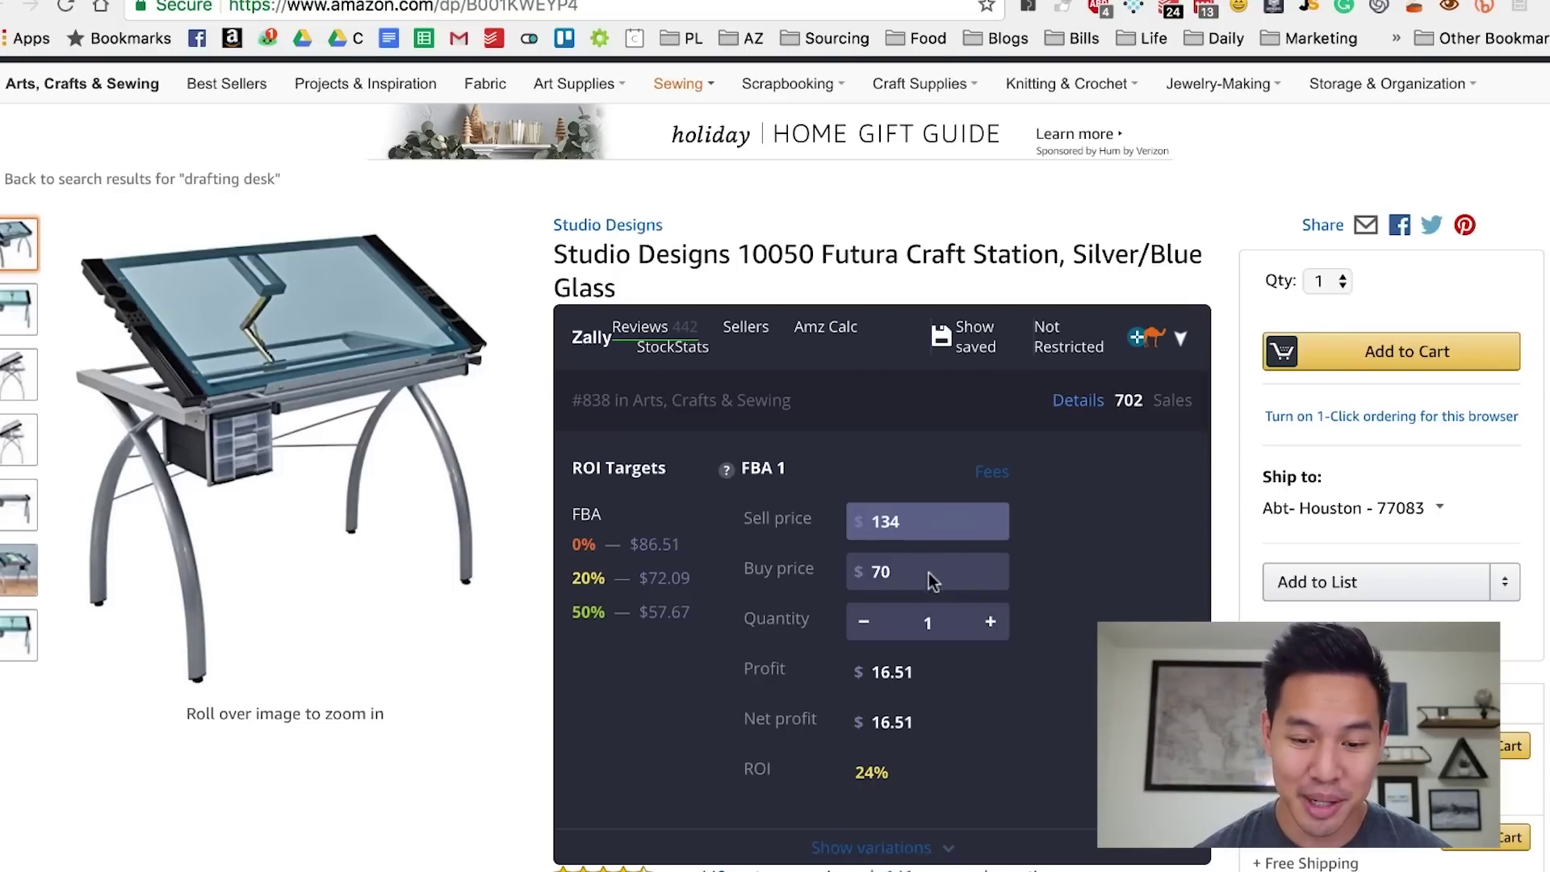
# In the Zally profit calculator, try buy prices of $50 and then $60.
pyautogui.doubleClick(901, 575)
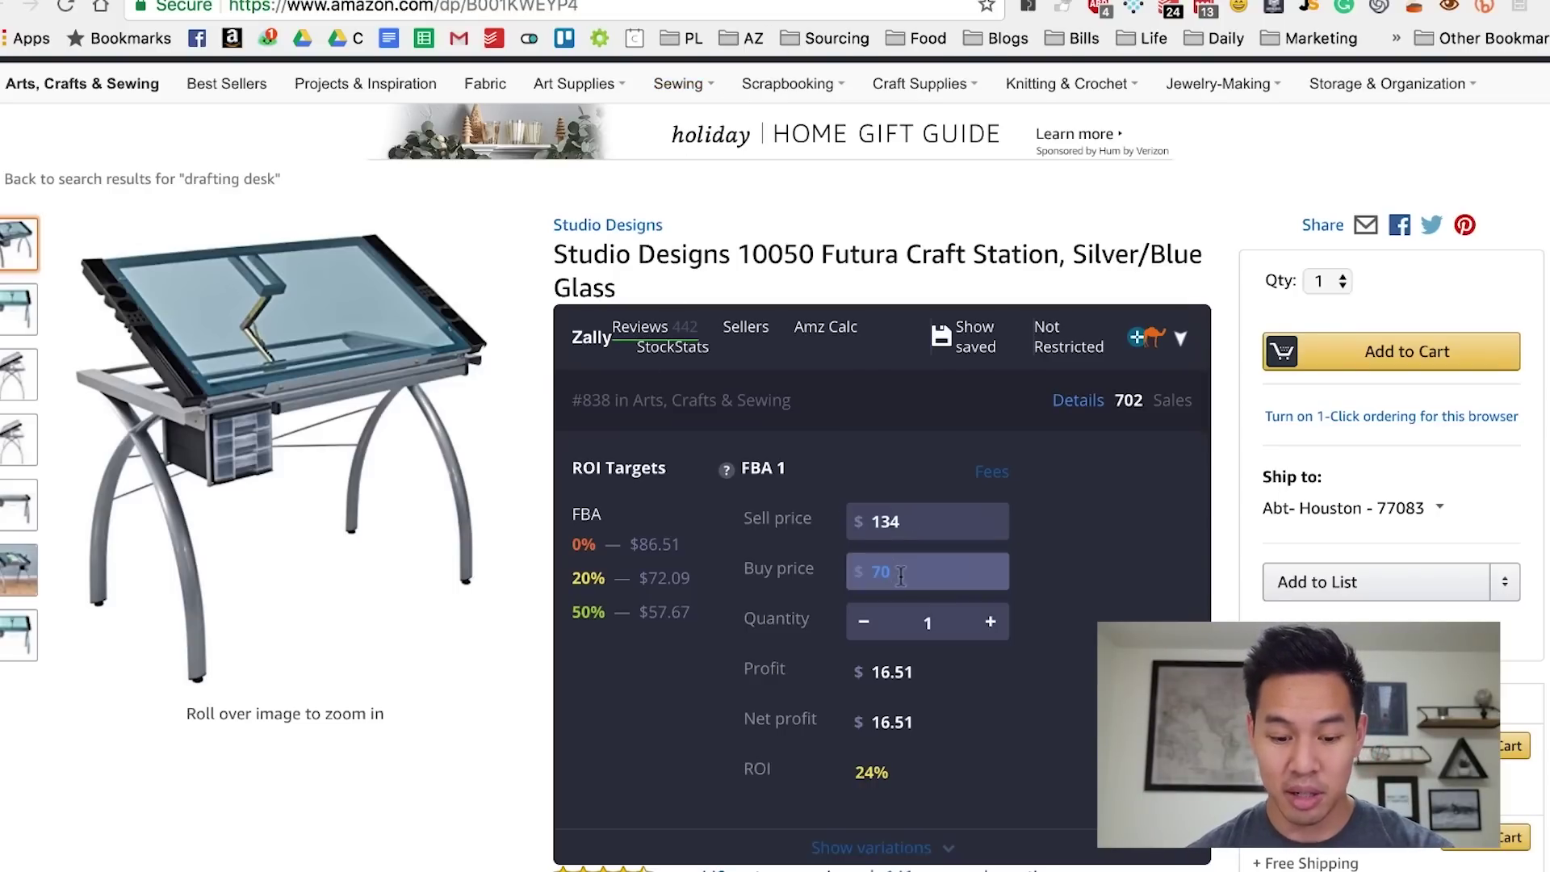
pyautogui.write('50')
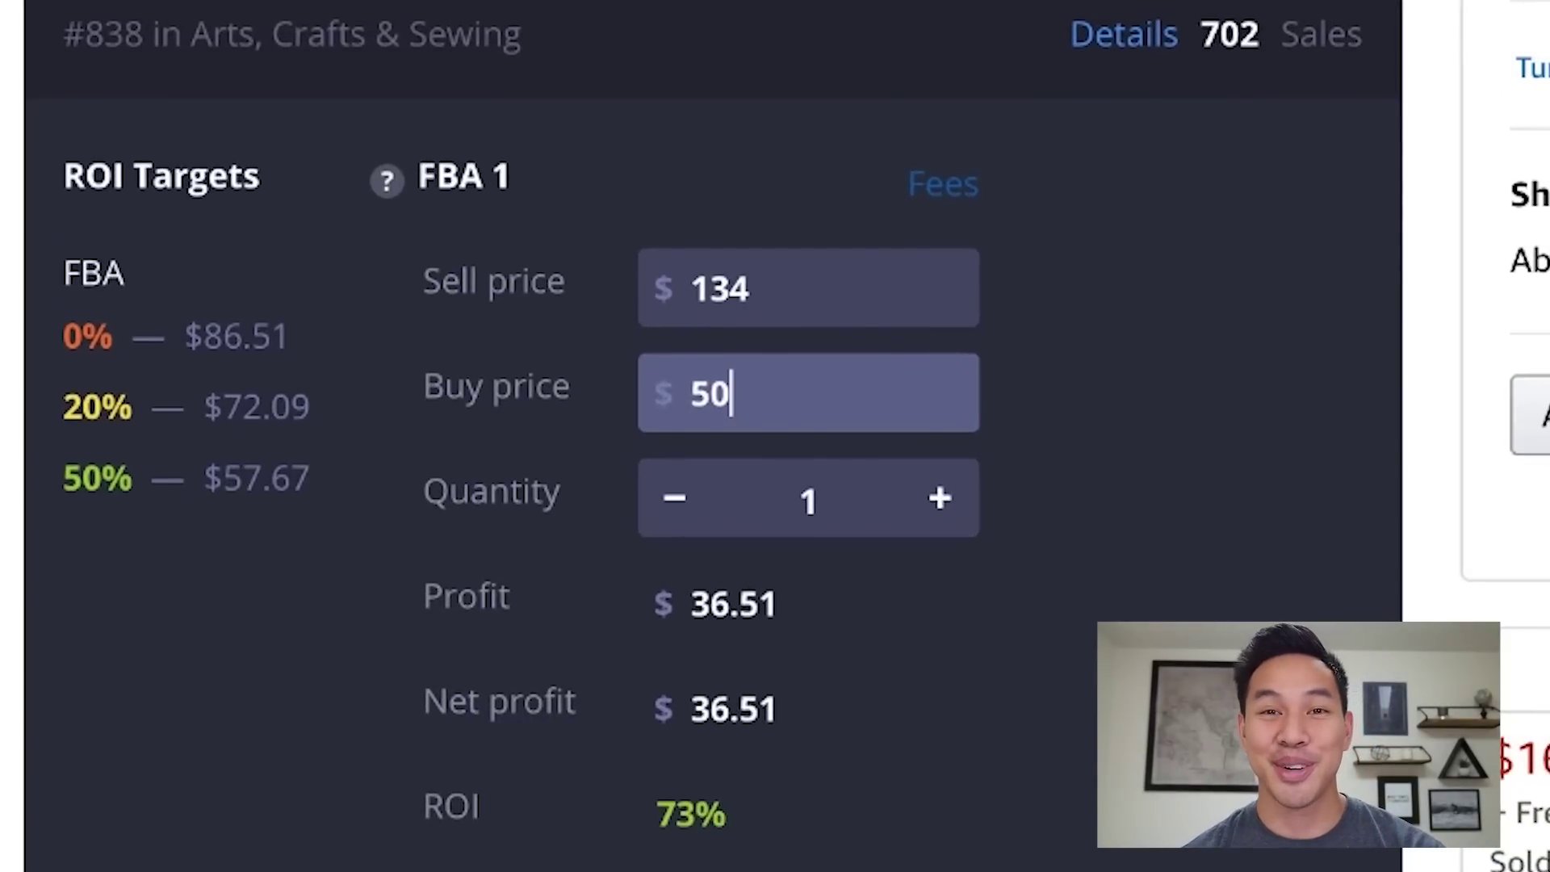
pyautogui.hotkey('ctrl', 'a')
pyautogui.write('60')
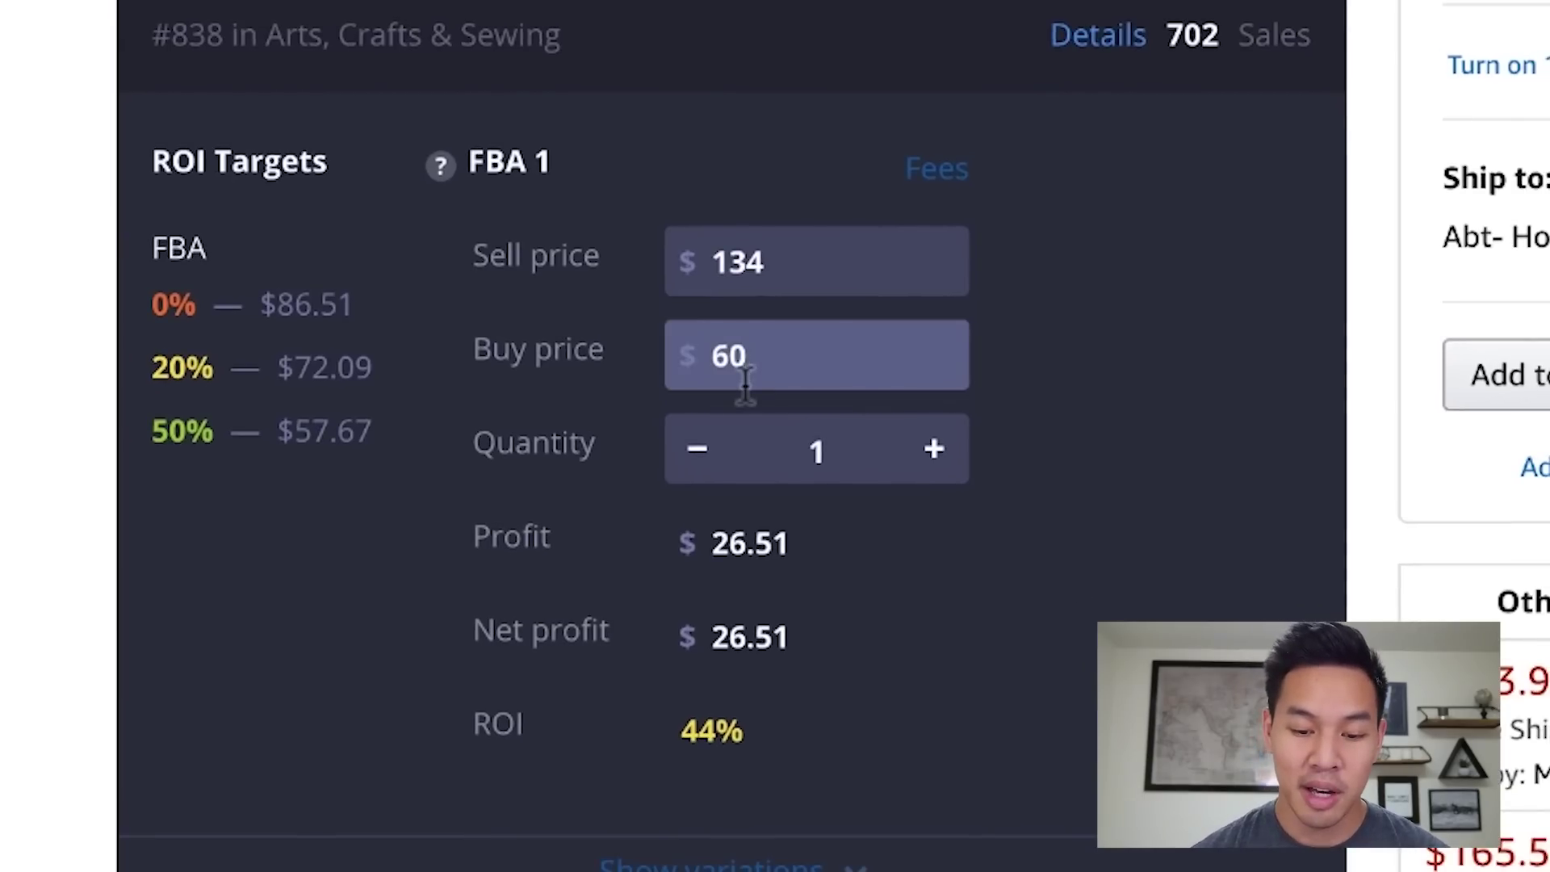
# Set the buy price to $70 and quantity to 700, projecting $11,557 net profit at 24% ROI.
pyautogui.press('BackSpace')
pyautogui.press('BackSpace')
pyautogui.write('70')
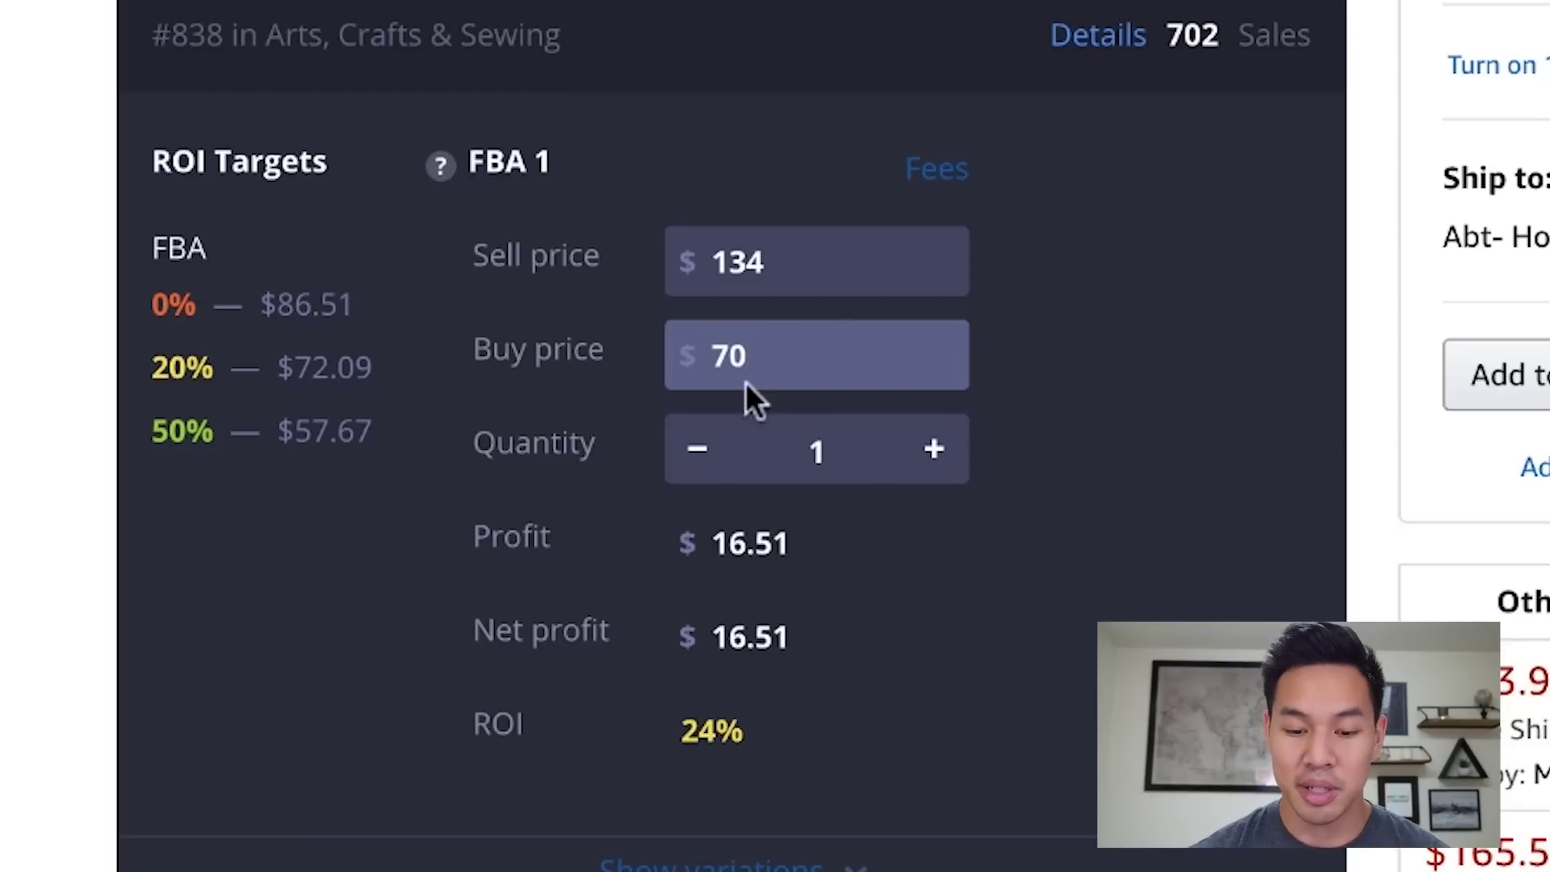
pyautogui.press('Tab')
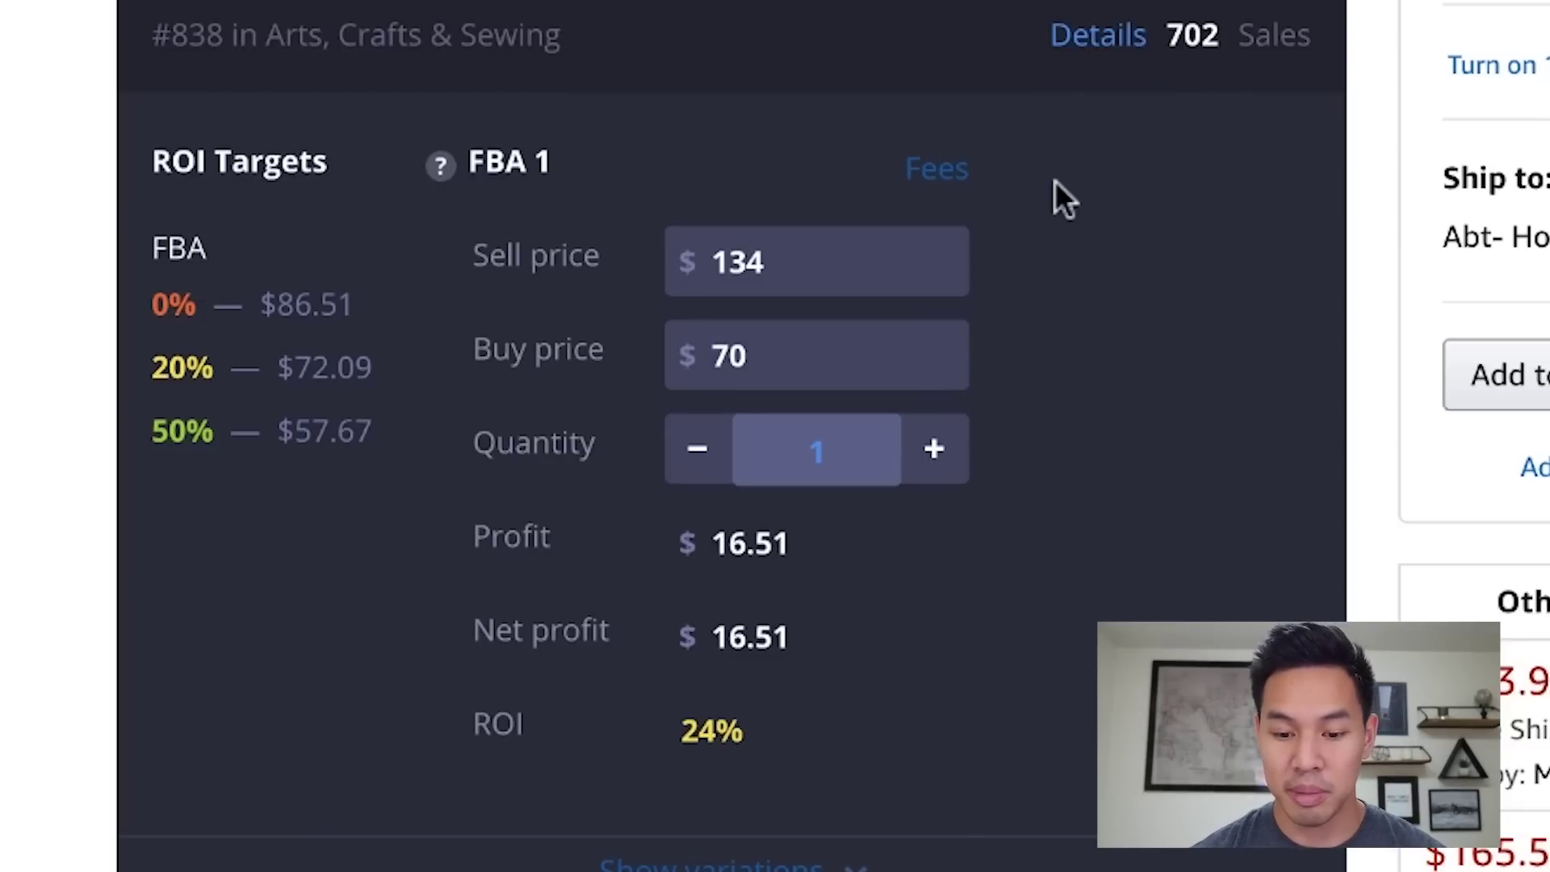
pyautogui.write('700')
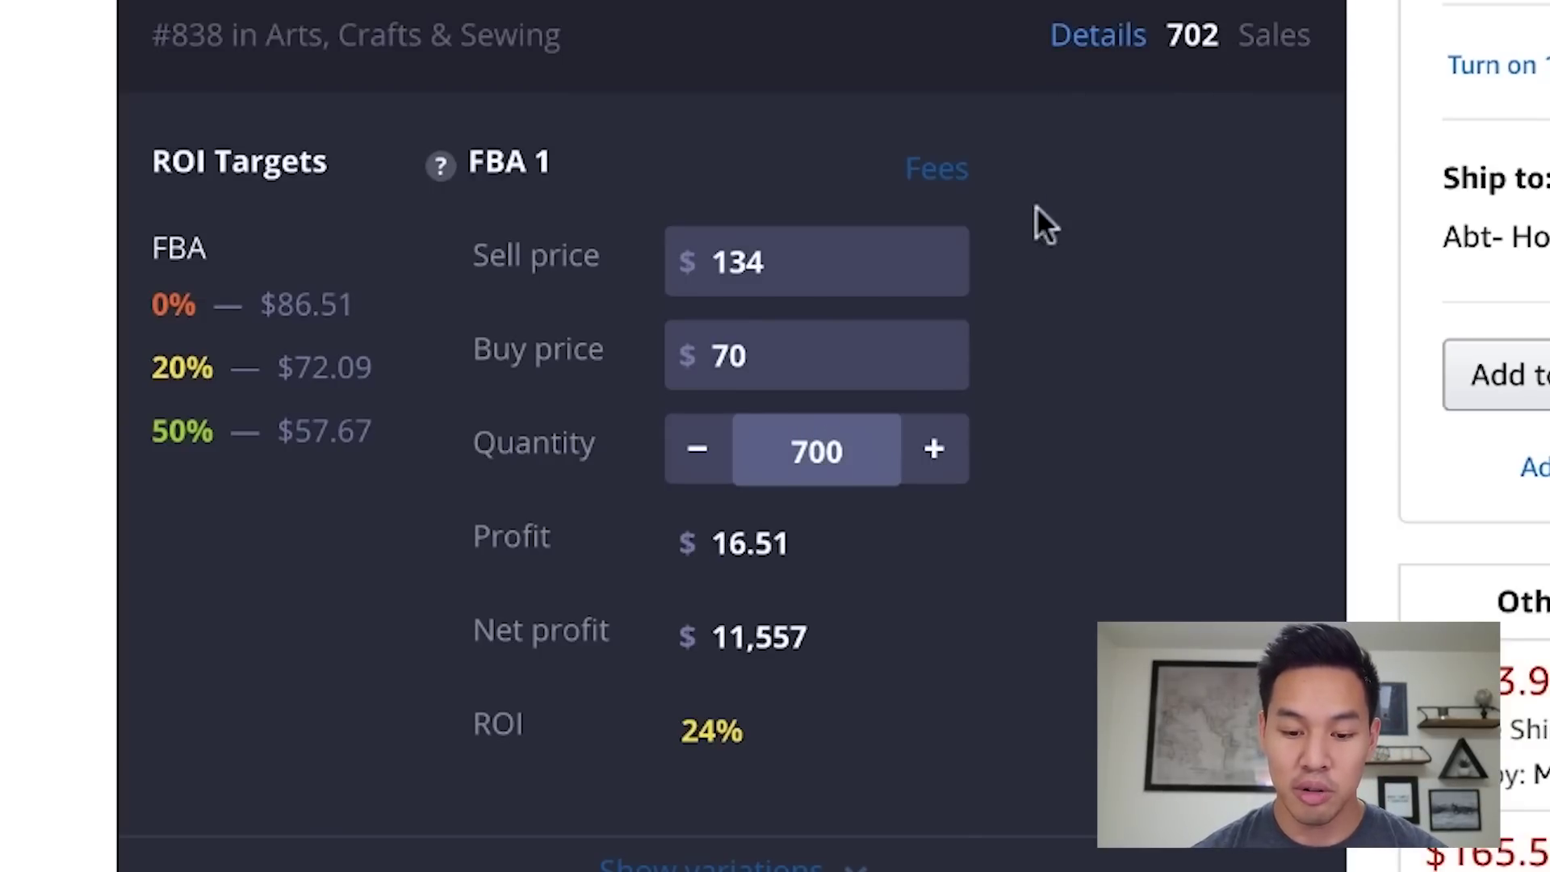